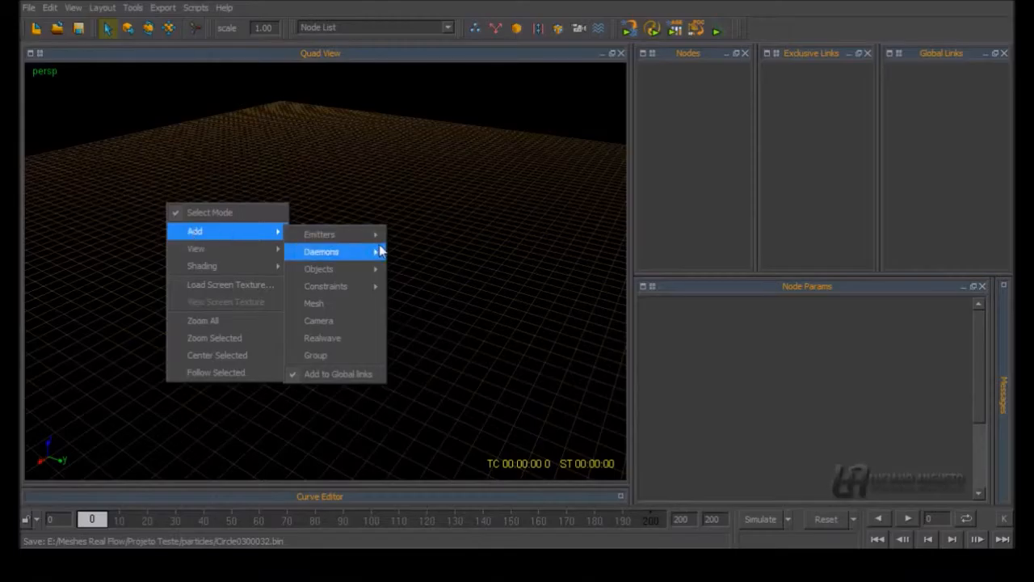
Add a plane object to the empty scene and tilt it into a gentle slope.
{"action": "mouse_move", "coordinate": [362, 235]}
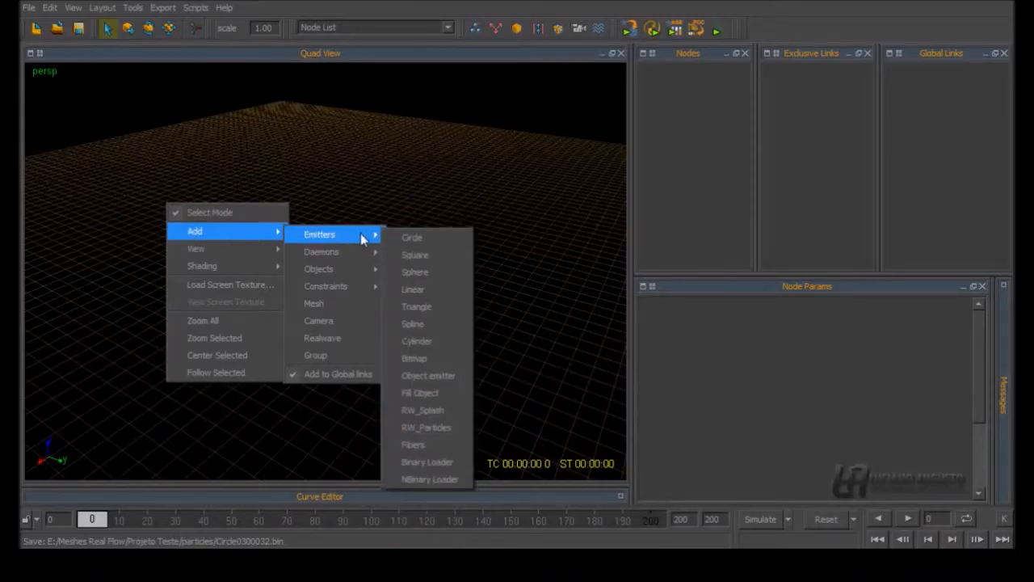
{"action": "mouse_move", "coordinate": [352, 269]}
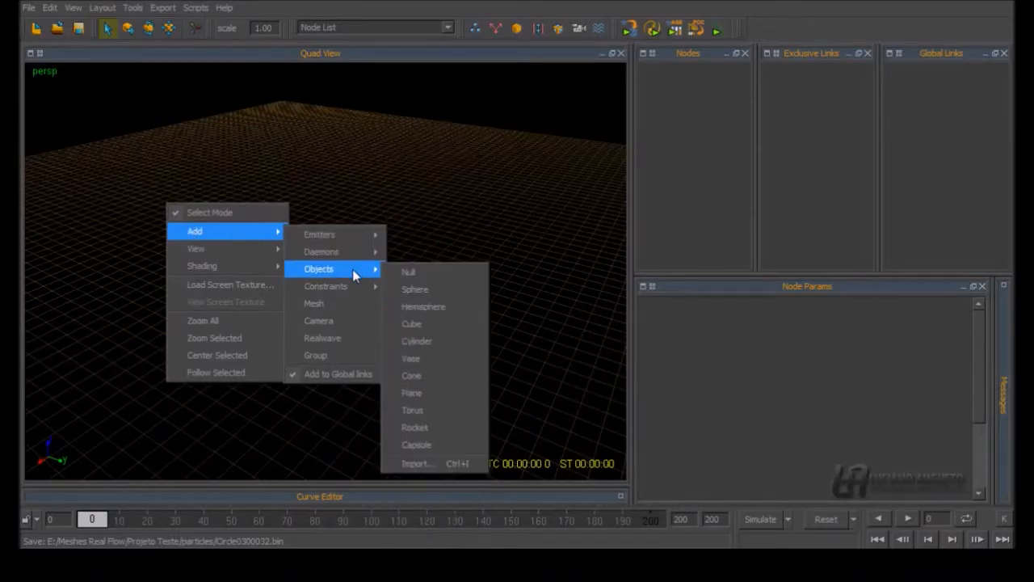
{"action": "left_click", "coordinate": [412, 397]}
{"action": "left_click_drag", "start_coordinate": [409, 394], "coordinate": [224, 296], "text": "alt"}
{"action": "key", "text": "w"}
{"action": "key", "text": "e"}
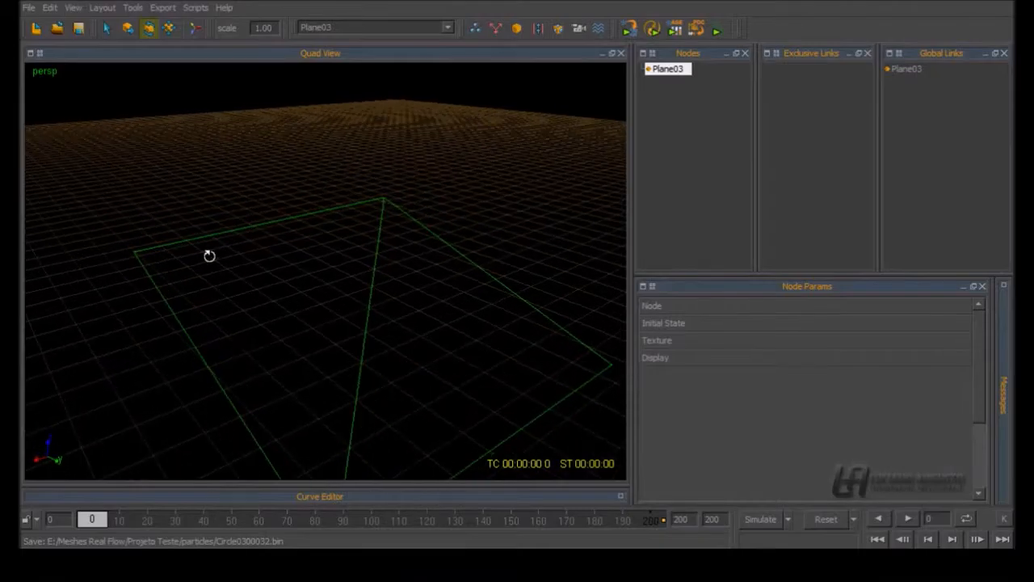
Add a circle emitter and place it just above the raised edge of the sloped plane, near one corner.
{"action": "right_click", "coordinate": [211, 258]}
{"action": "mouse_move", "coordinate": [244, 285]}
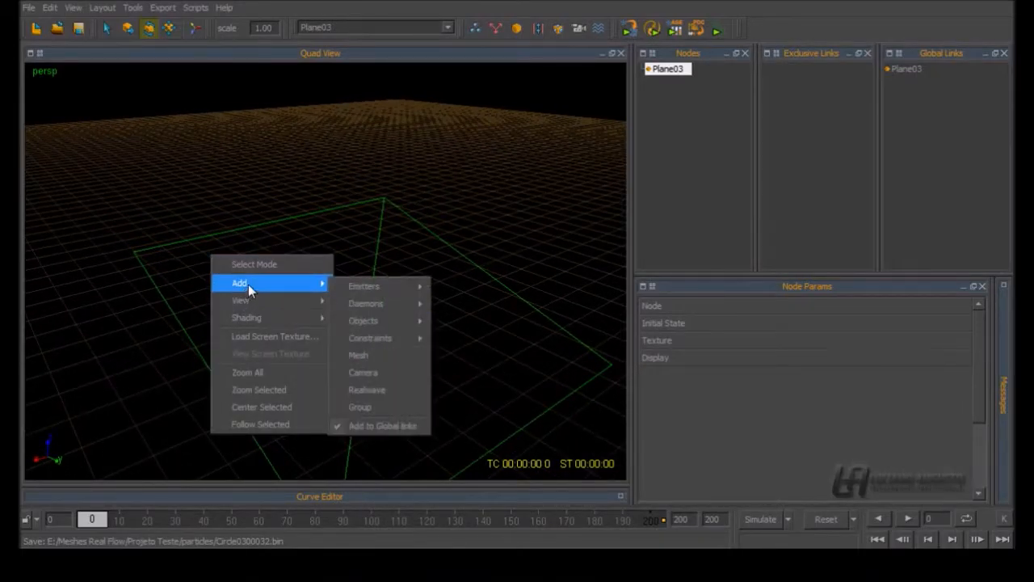
{"action": "mouse_move", "coordinate": [363, 286]}
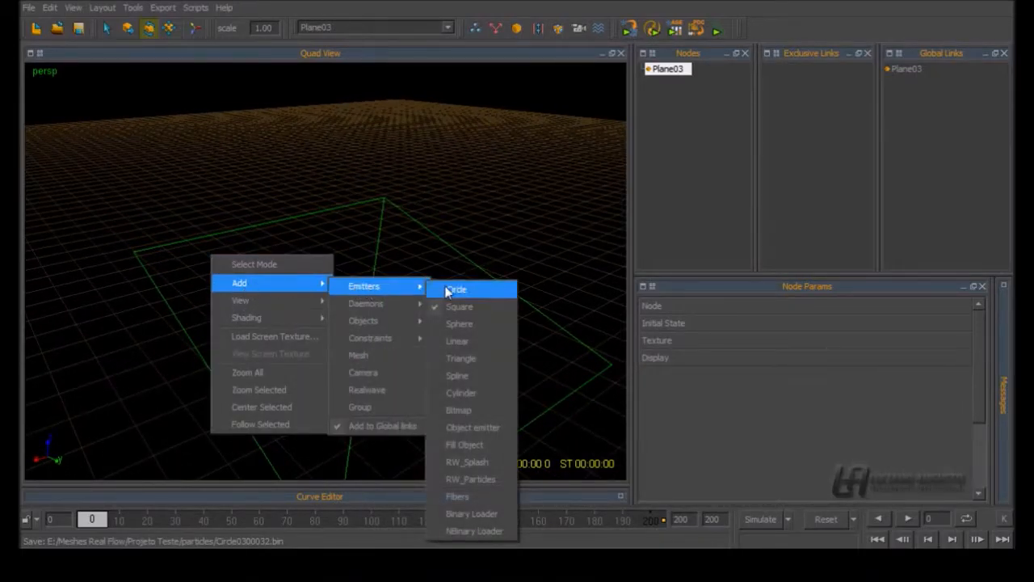
{"action": "left_click", "coordinate": [448, 288]}
{"action": "key", "text": "w"}
{"action": "left_click_drag", "start_coordinate": [373, 243], "coordinate": [379, 189]}
{"action": "left_click_drag", "start_coordinate": [336, 269], "coordinate": [395, 259], "text": "alt"}
{"action": "left_click_drag", "start_coordinate": [427, 207], "coordinate": [240, 320]}
Add a second circle emitter and move it above the opposite corner of the plane's raised edge.
{"action": "right_click", "coordinate": [346, 299]}
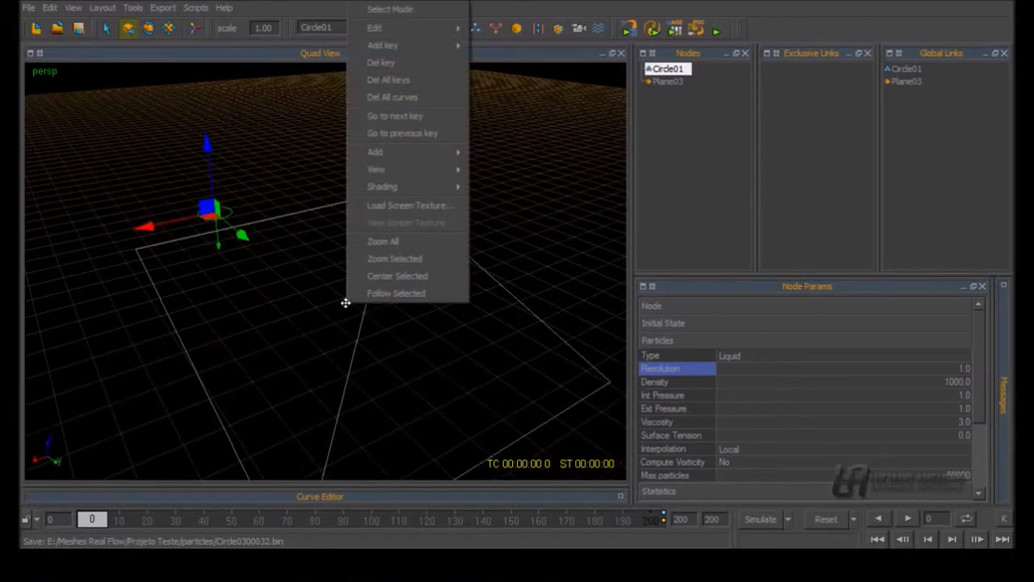
{"action": "mouse_move", "coordinate": [383, 152]}
{"action": "mouse_move", "coordinate": [502, 154]}
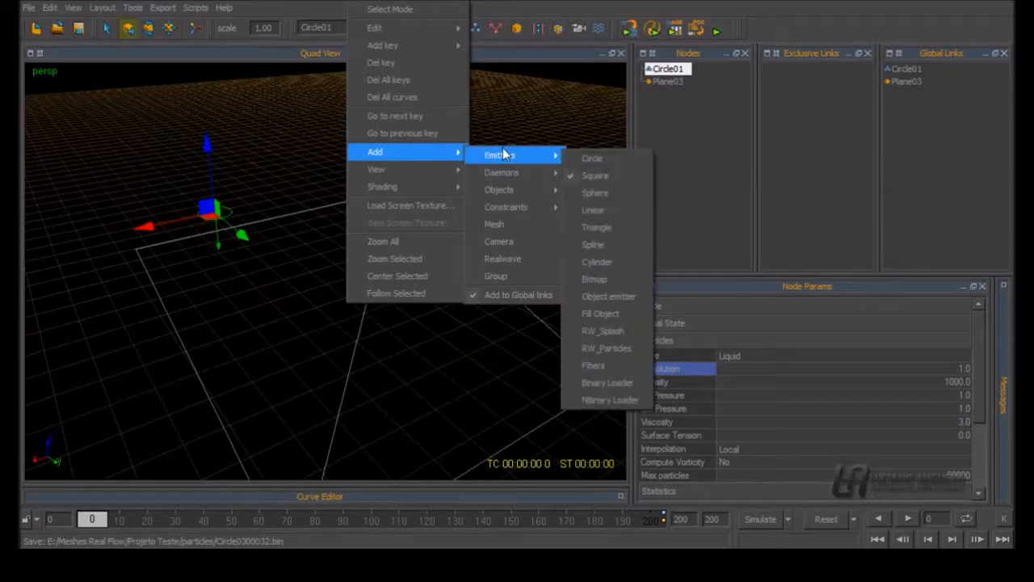
{"action": "left_click", "coordinate": [589, 159]}
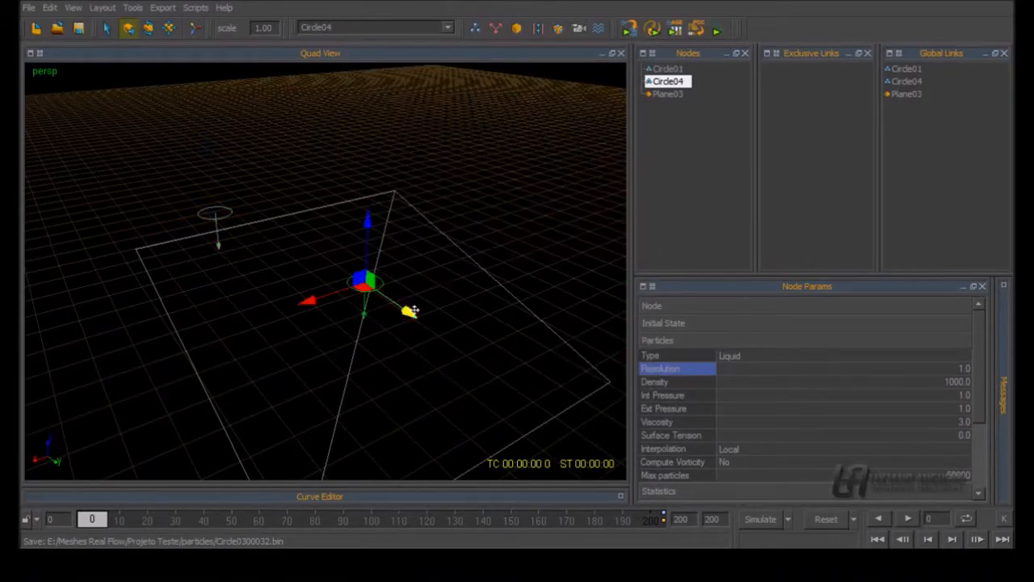
{"action": "left_click_drag", "start_coordinate": [391, 277], "coordinate": [277, 197]}
{"action": "left_click_drag", "start_coordinate": [203, 216], "coordinate": [334, 270]}
{"action": "left_click_drag", "start_coordinate": [156, 245], "coordinate": [228, 155]}
In the top view, move the second circle emitter inside the plane's outline, level with the first emitter along the raised edge.
{"action": "left_click_drag", "start_coordinate": [376, 304], "coordinate": [224, 298], "text": "alt"}
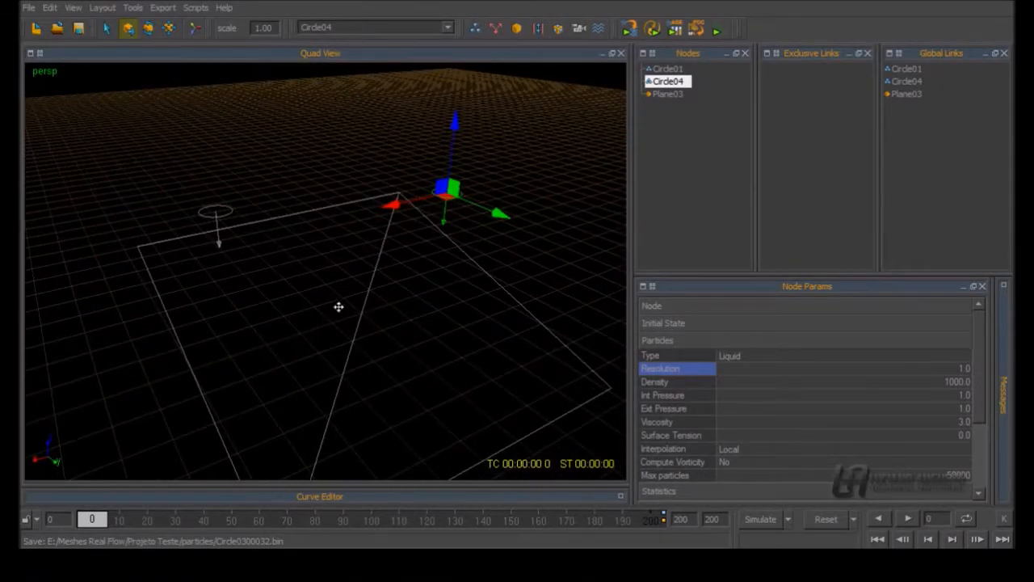
{"action": "left_click", "coordinate": [227, 165]}
{"action": "key", "text": "space"}
{"action": "right_click", "coordinate": [446, 203]}
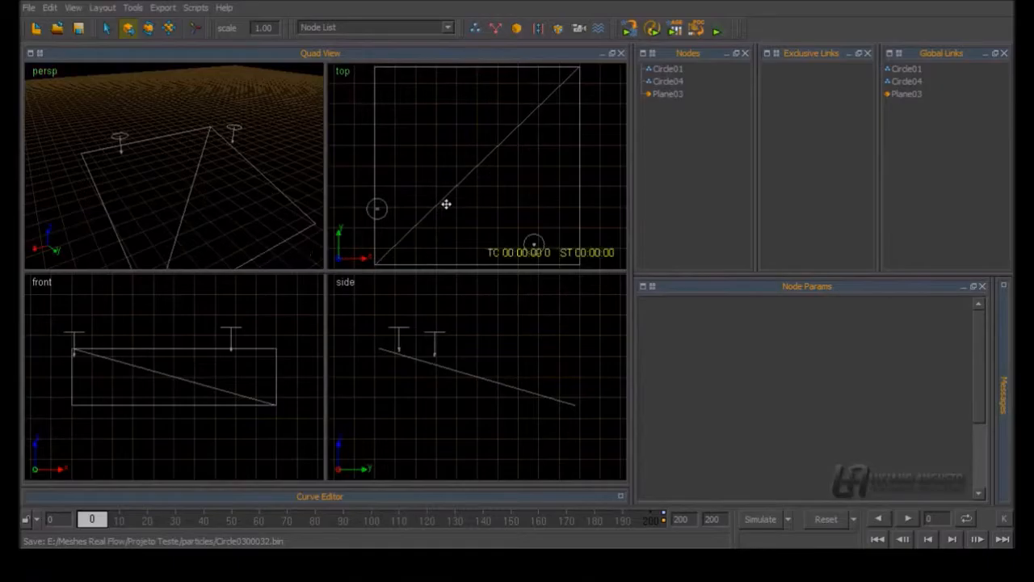
{"action": "left_click", "coordinate": [397, 191]}
{"action": "key", "text": "space"}
{"action": "left_click", "coordinate": [133, 364]}
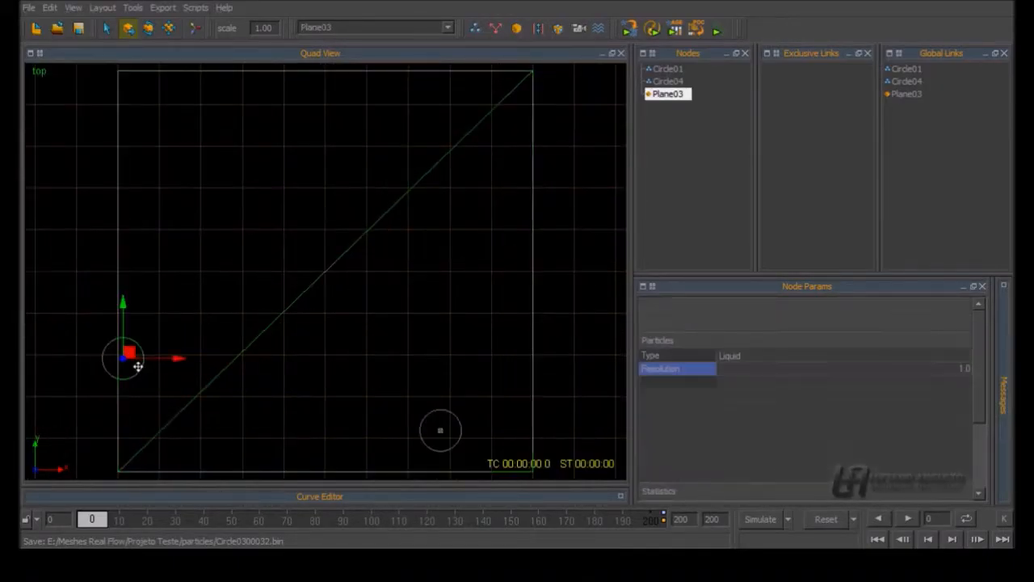
{"action": "left_click_drag", "start_coordinate": [130, 352], "coordinate": [232, 428]}
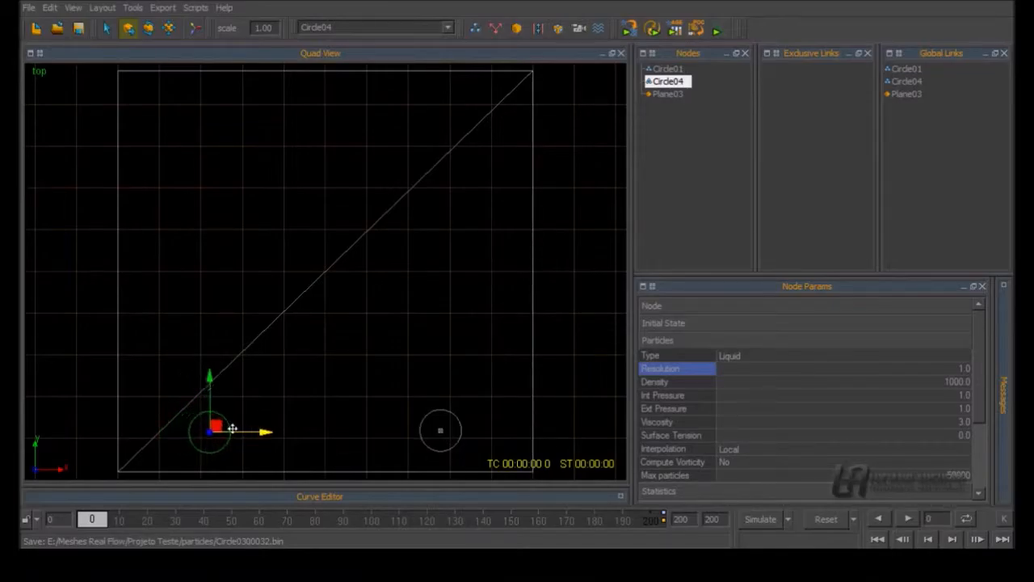
In the side view, adjust the emitters' height and depth so both circle emitters line up exactly above the slope.
{"action": "double_click", "coordinate": [209, 262]}
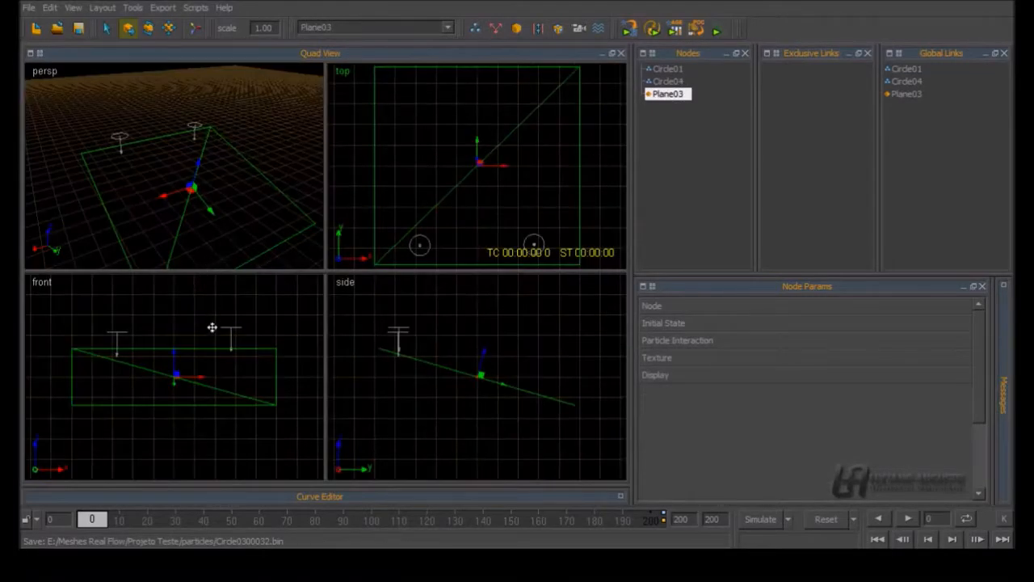
{"action": "double_click", "coordinate": [411, 377]}
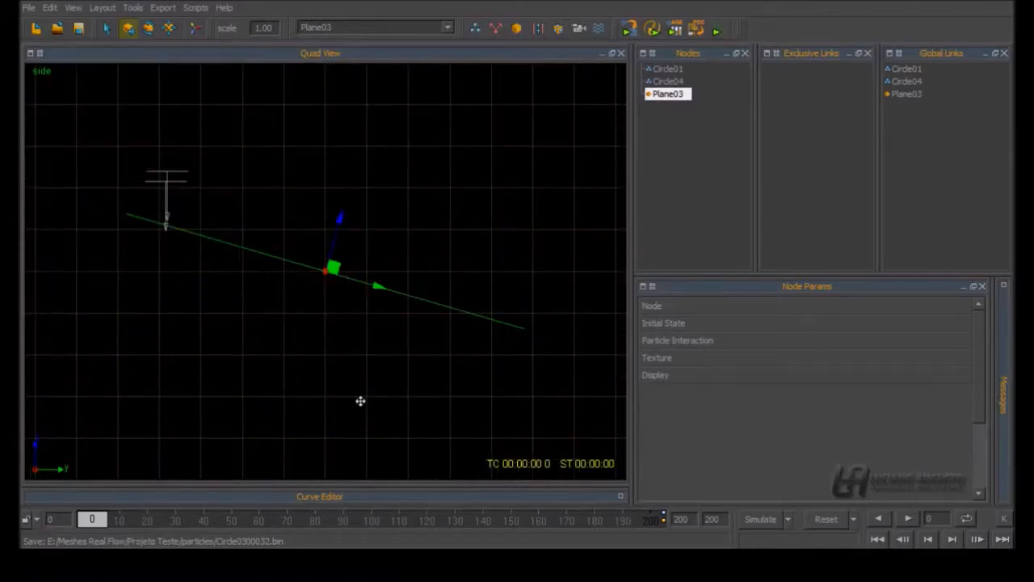
{"action": "left_click", "coordinate": [179, 180]}
{"action": "left_click_drag", "start_coordinate": [169, 143], "coordinate": [176, 131]}
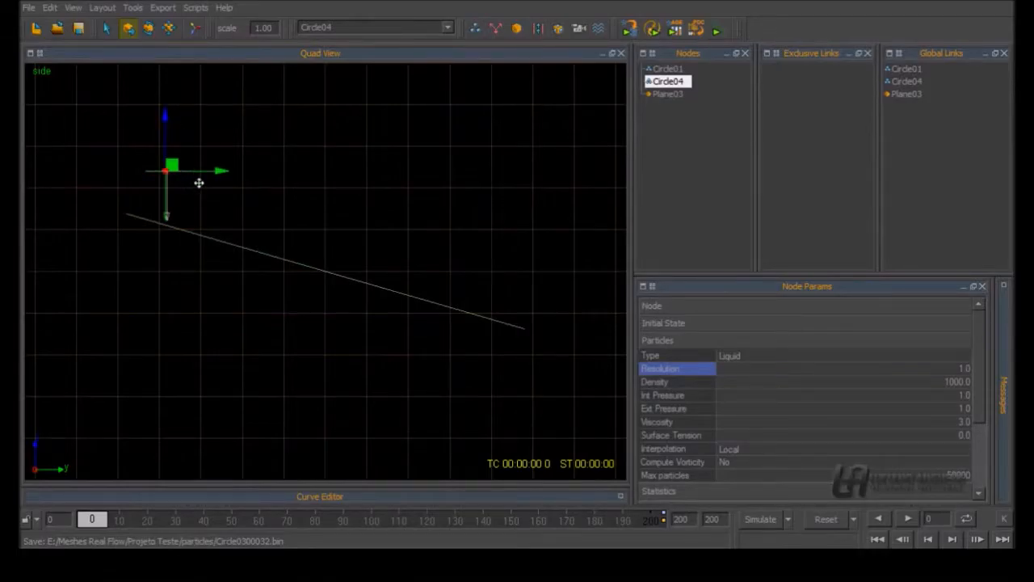
{"action": "left_click_drag", "start_coordinate": [207, 169], "coordinate": [205, 171]}
{"action": "left_click_drag", "start_coordinate": [204, 171], "coordinate": [203, 170]}
{"action": "left_click", "coordinate": [216, 193]}
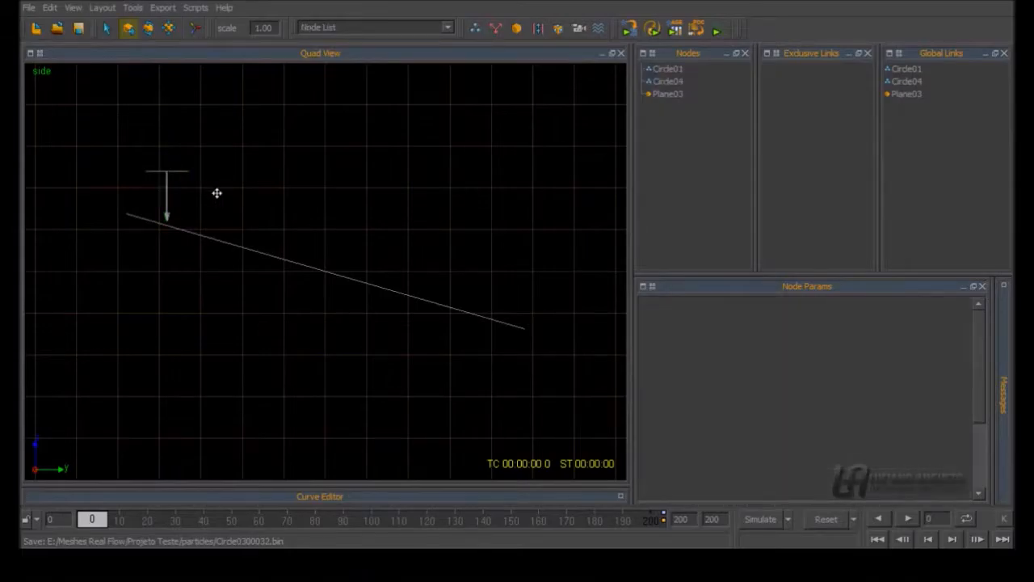
Add a Gravity daemon and move it off the plane, up beside the second emitter in the perspective view.
{"action": "key", "text": "alt+w"}
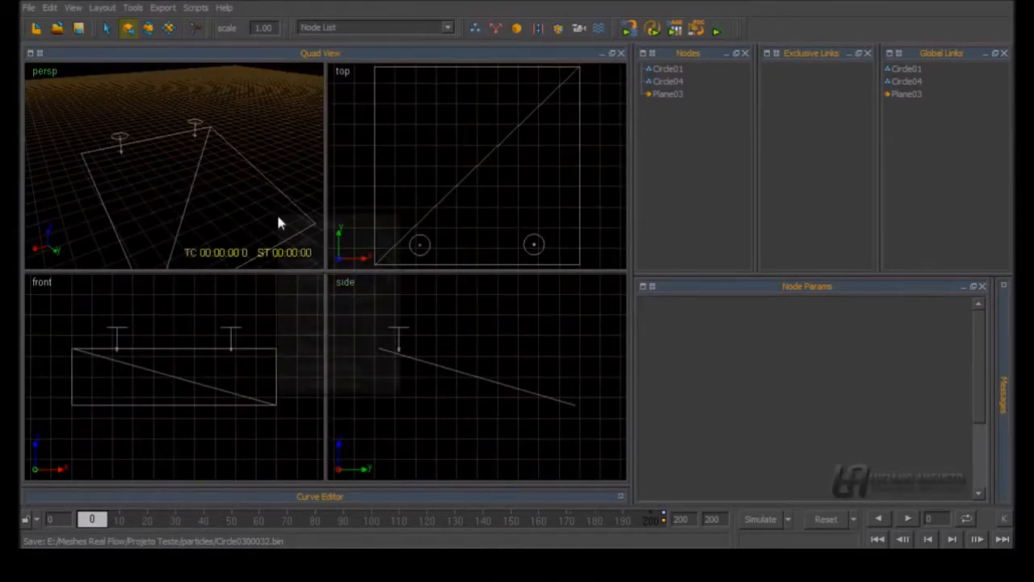
{"action": "left_click", "coordinate": [260, 178]}
{"action": "key", "text": "alt+w"}
{"action": "right_click", "coordinate": [201, 80]}
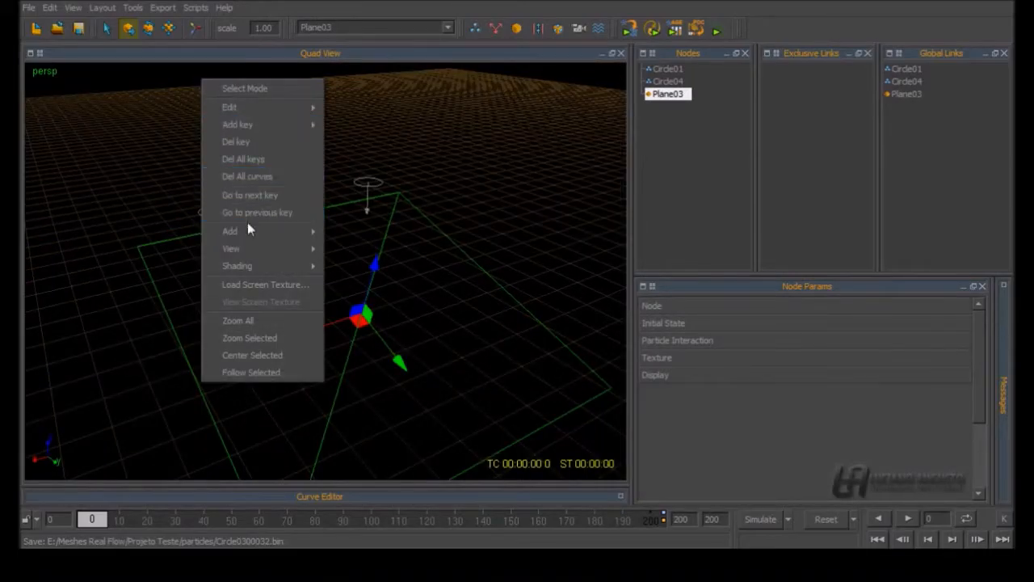
{"action": "mouse_move", "coordinate": [249, 231]}
{"action": "mouse_move", "coordinate": [372, 251]}
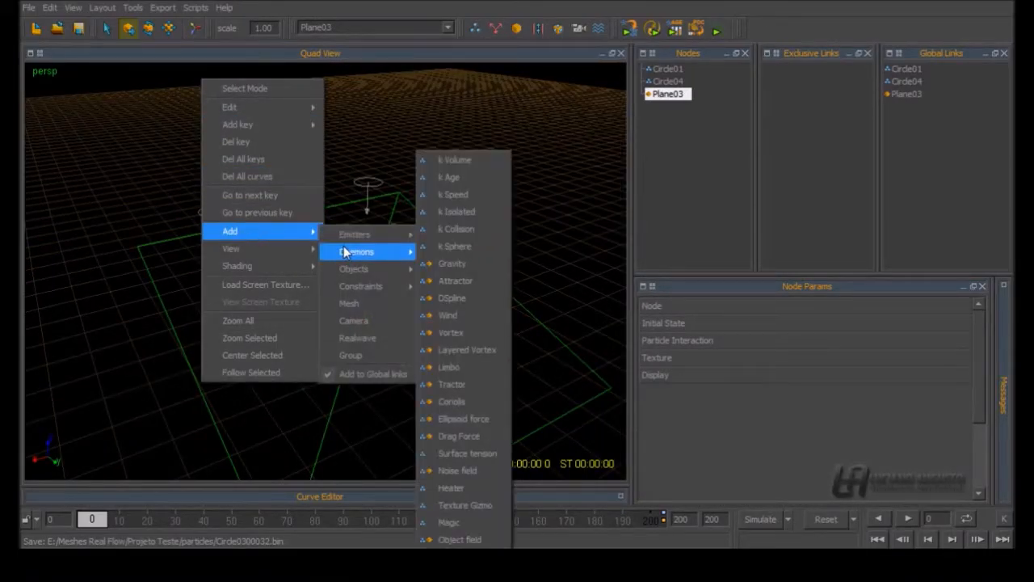
{"action": "left_click", "coordinate": [473, 262]}
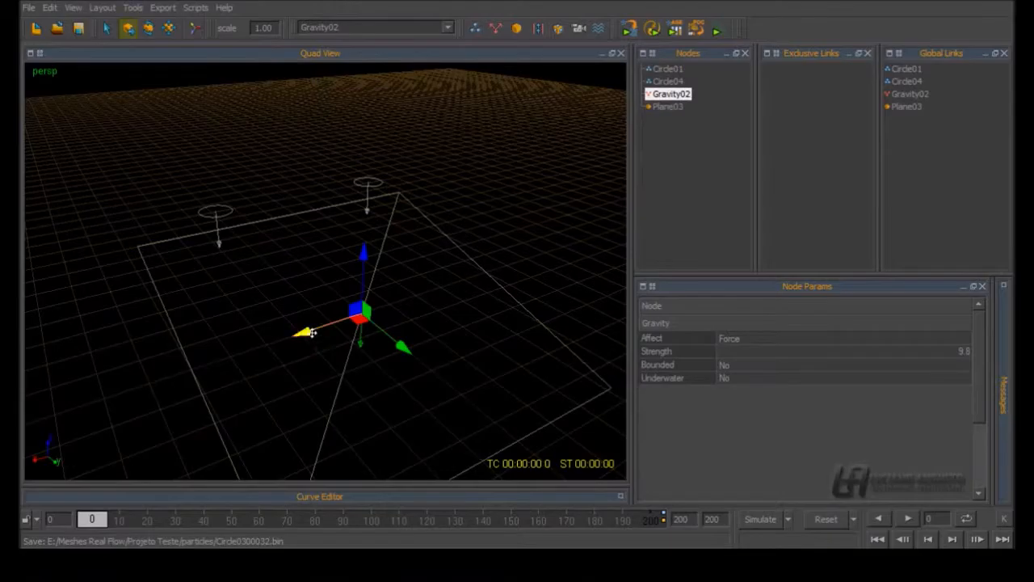
{"action": "left_click_drag", "start_coordinate": [334, 322], "coordinate": [467, 158]}
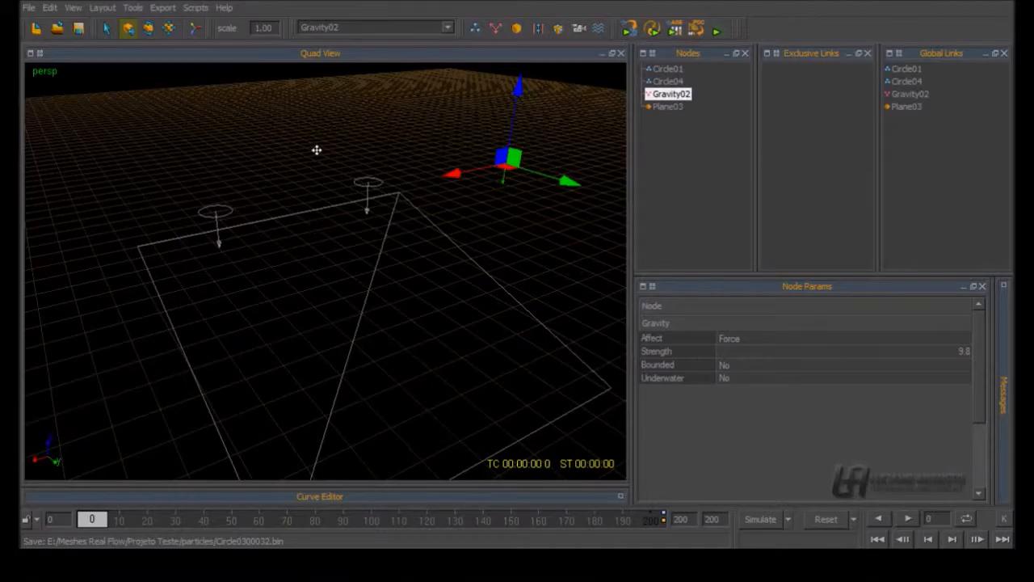
Examine the second circle emitter's parameter groups and its Particles settings.
{"action": "left_click_drag", "start_coordinate": [316, 149], "coordinate": [325, 175], "text": "alt"}
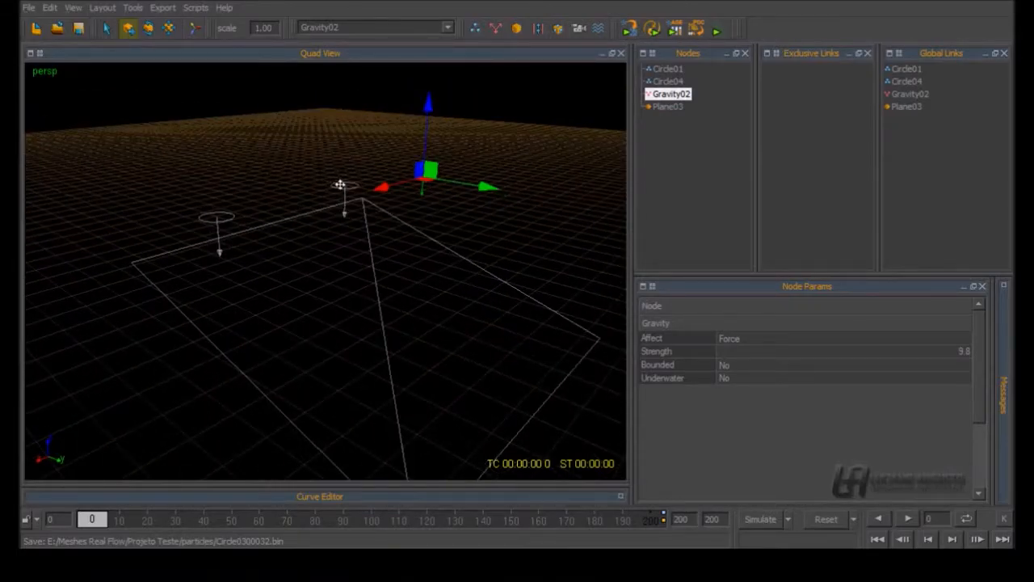
{"action": "left_click", "coordinate": [340, 184]}
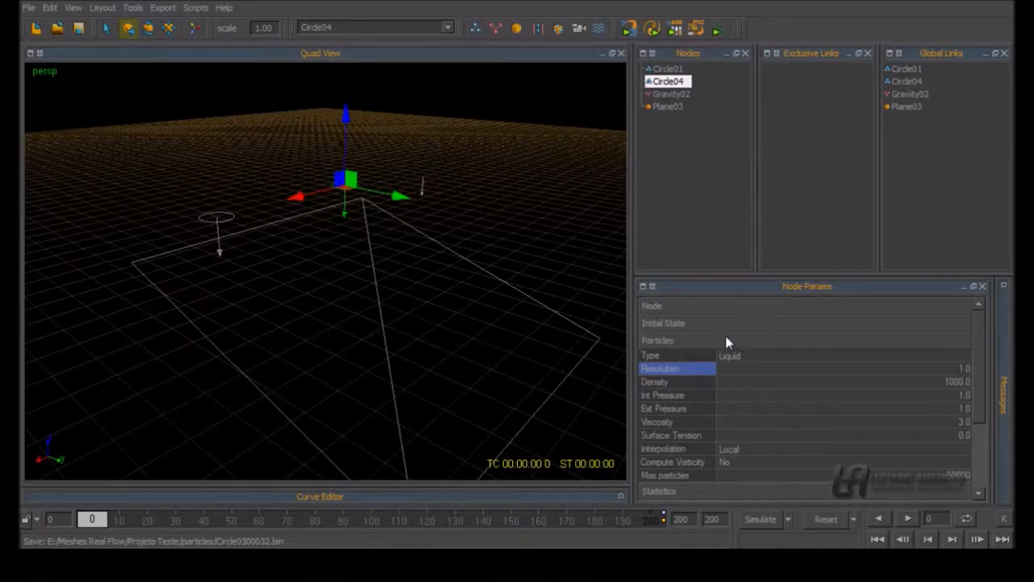
{"action": "left_click", "coordinate": [703, 342]}
{"action": "left_click", "coordinate": [668, 393]}
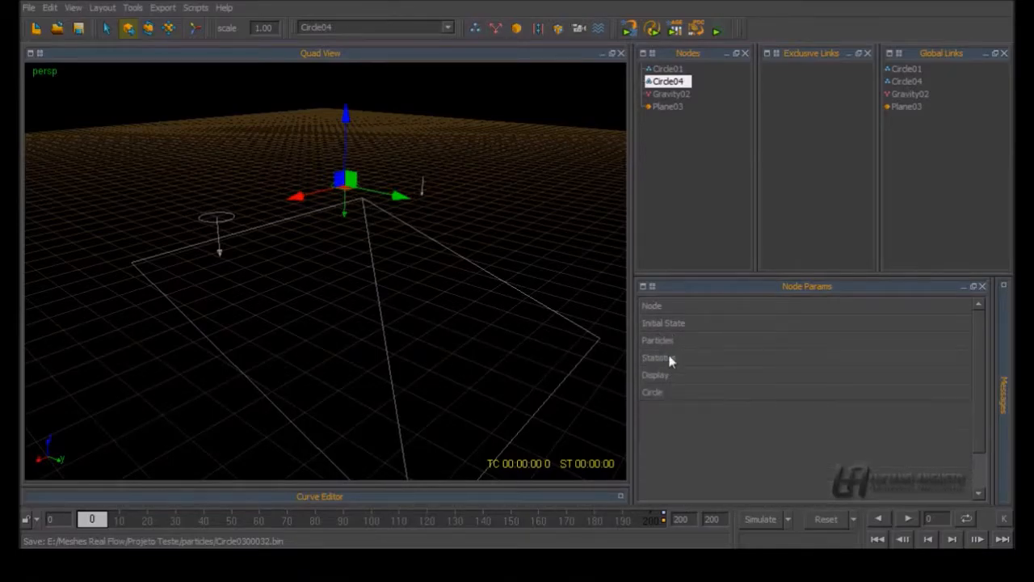
{"action": "left_click", "coordinate": [683, 343]}
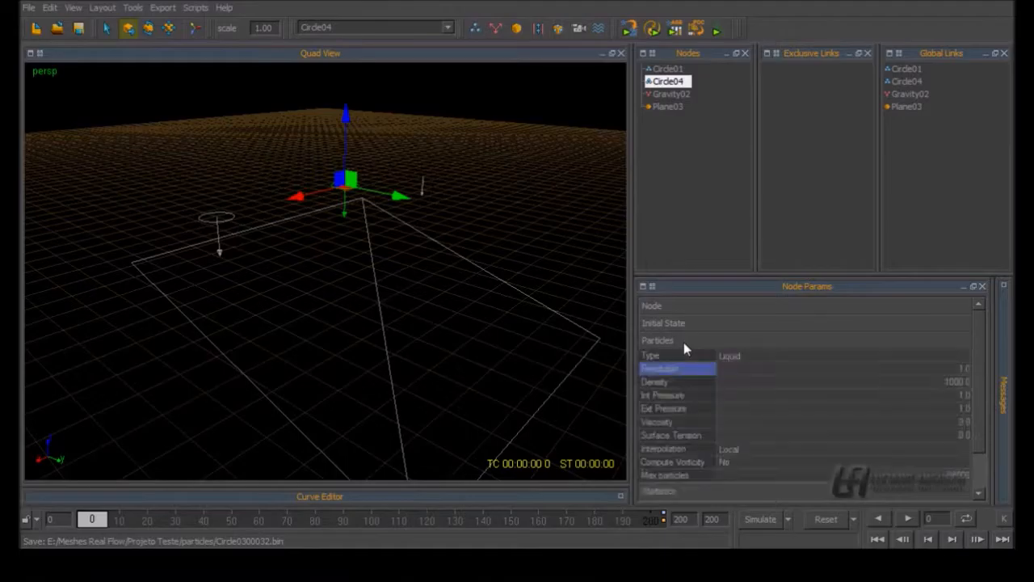
{"action": "mouse_move", "coordinate": [981, 371]}
{"action": "left_mouse_down"}
{"action": "mouse_move", "coordinate": [982, 403]}
{"action": "mouse_move", "coordinate": [994, 364]}
{"action": "left_mouse_up"}
{"action": "left_click_drag", "start_coordinate": [307, 259], "coordinate": [338, 283], "text": "alt"}
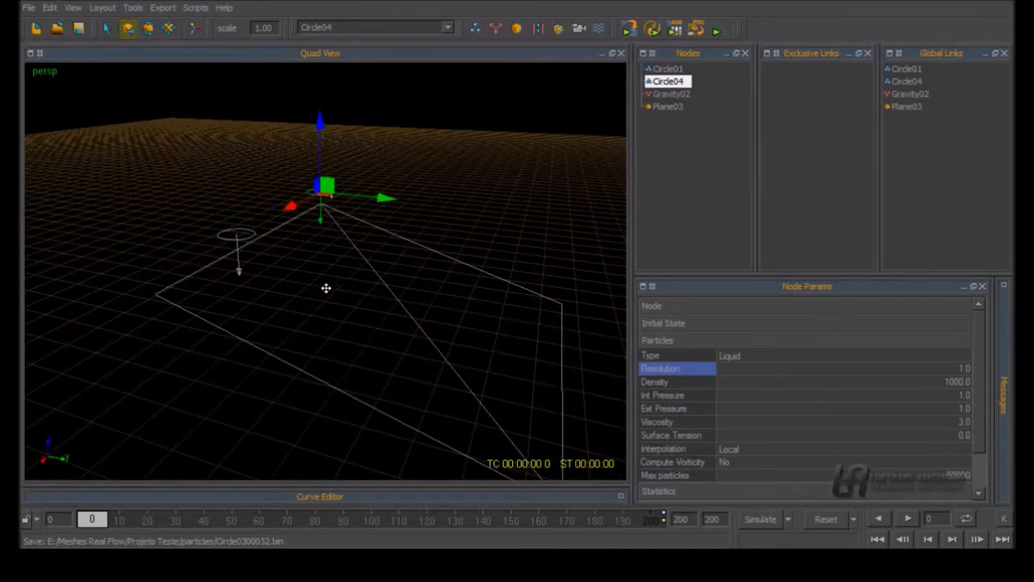
Examine the particle Type options available for the second circle emitter.
{"action": "left_click", "coordinate": [731, 356]}
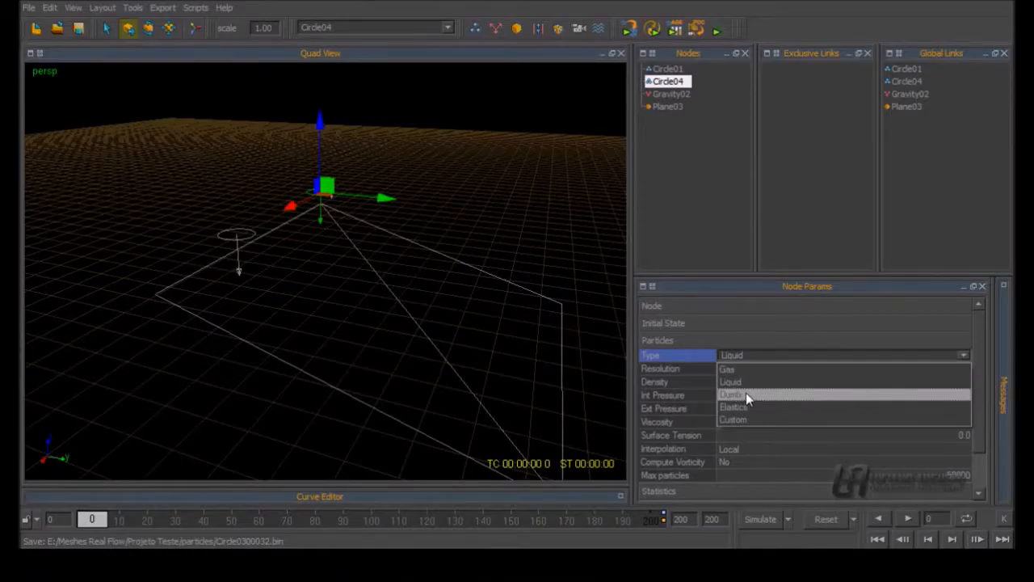
{"action": "left_click", "coordinate": [736, 365]}
{"action": "left_click_drag", "start_coordinate": [514, 213], "coordinate": [463, 227], "text": "alt"}
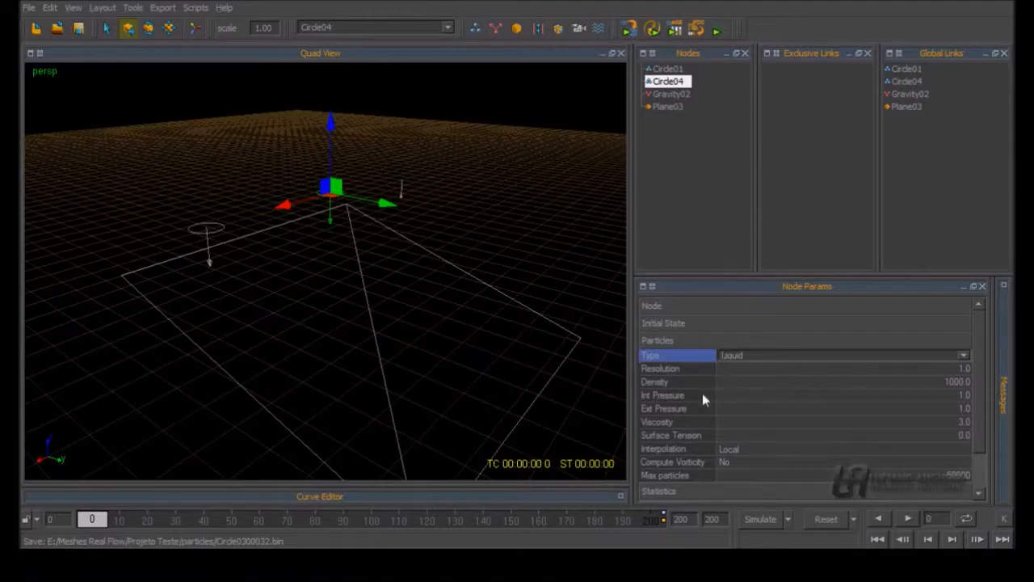
{"action": "left_click_drag", "start_coordinate": [506, 234], "coordinate": [495, 195], "text": "alt"}
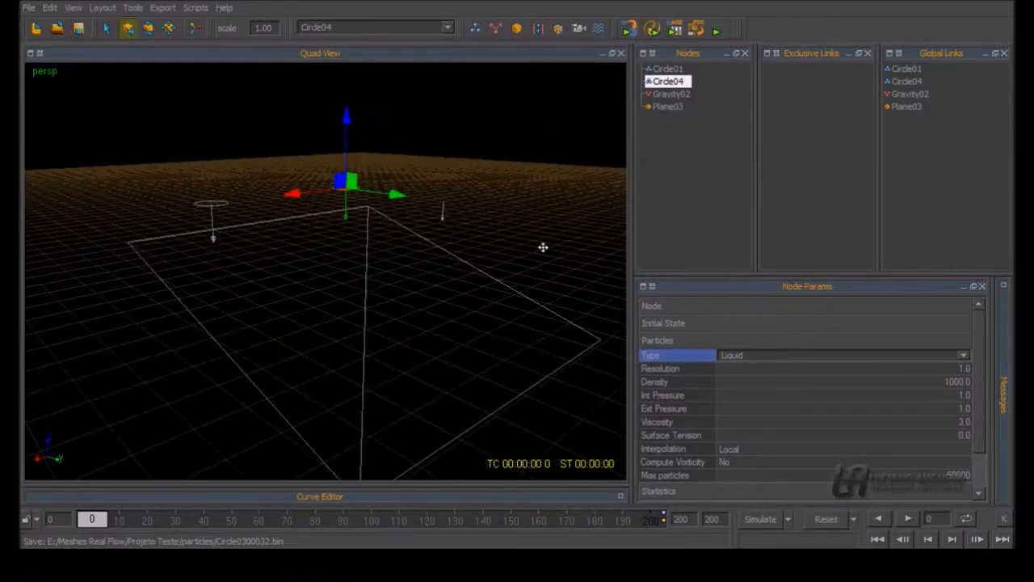
{"action": "left_click", "coordinate": [745, 356]}
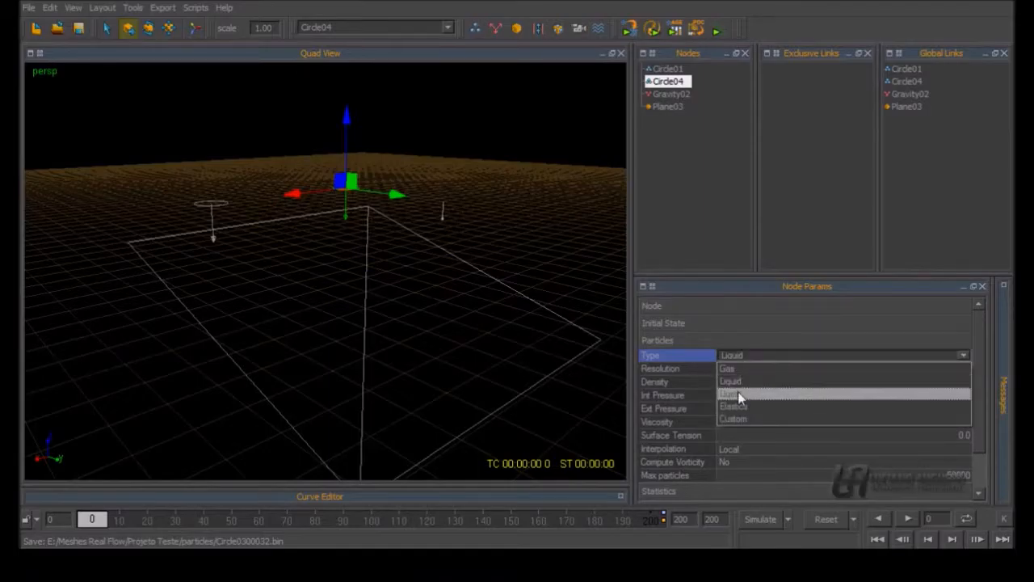
{"action": "left_click", "coordinate": [553, 190]}
{"action": "left_click_drag", "start_coordinate": [554, 190], "coordinate": [559, 248], "text": "alt"}
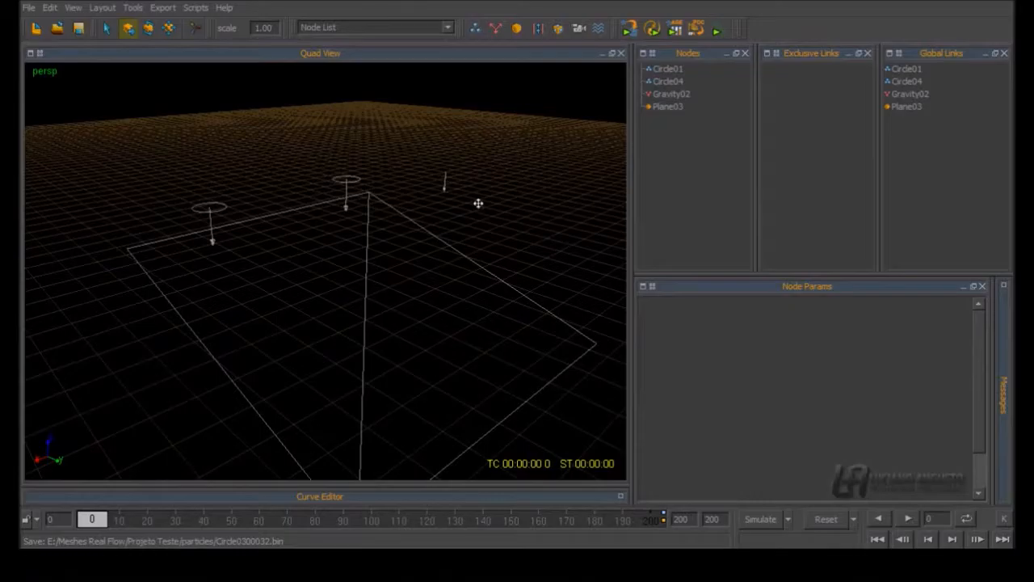
Compare the Particles settings of the two circle emitters around the sloped plane.
{"action": "left_click", "coordinate": [217, 209]}
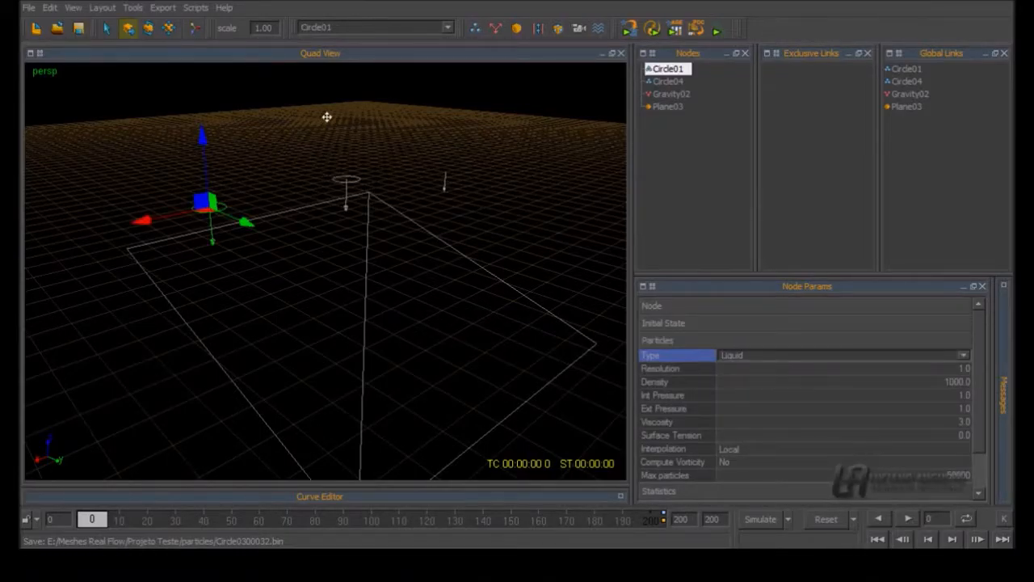
{"action": "left_click_drag", "start_coordinate": [339, 115], "coordinate": [323, 122], "text": "alt"}
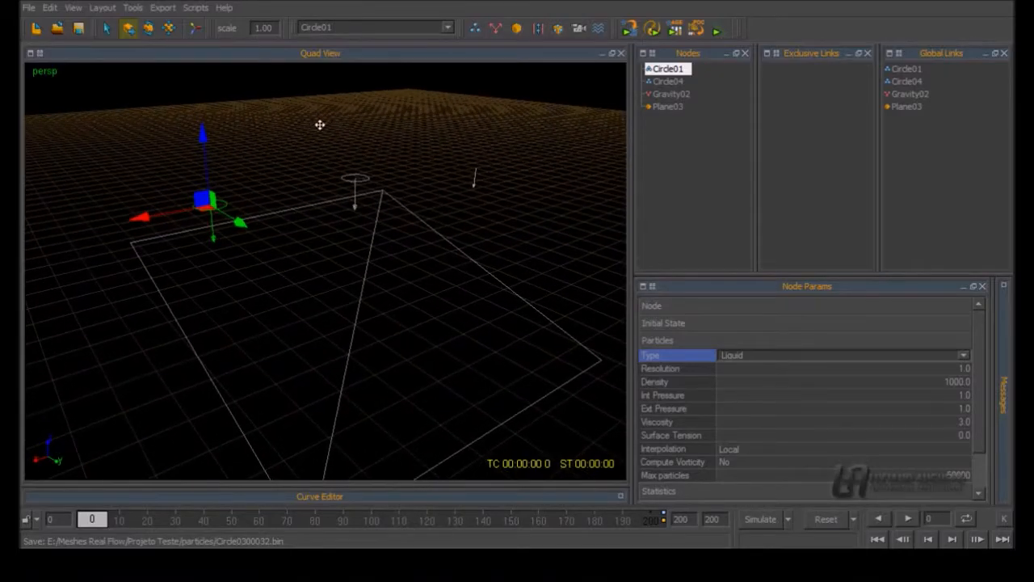
{"action": "left_click", "coordinate": [353, 176]}
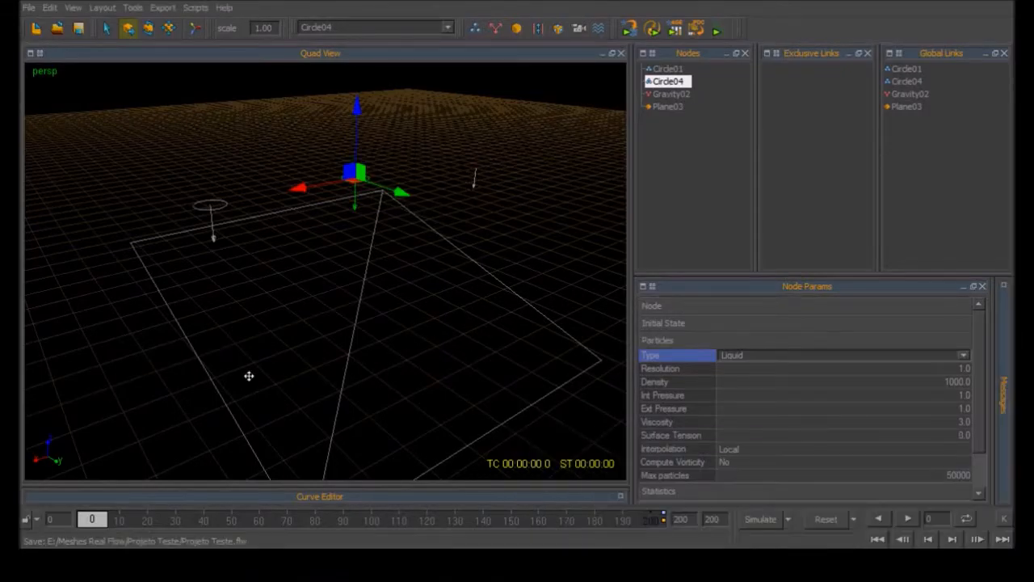
{"action": "left_click_drag", "start_coordinate": [382, 294], "coordinate": [335, 310], "text": "alt"}
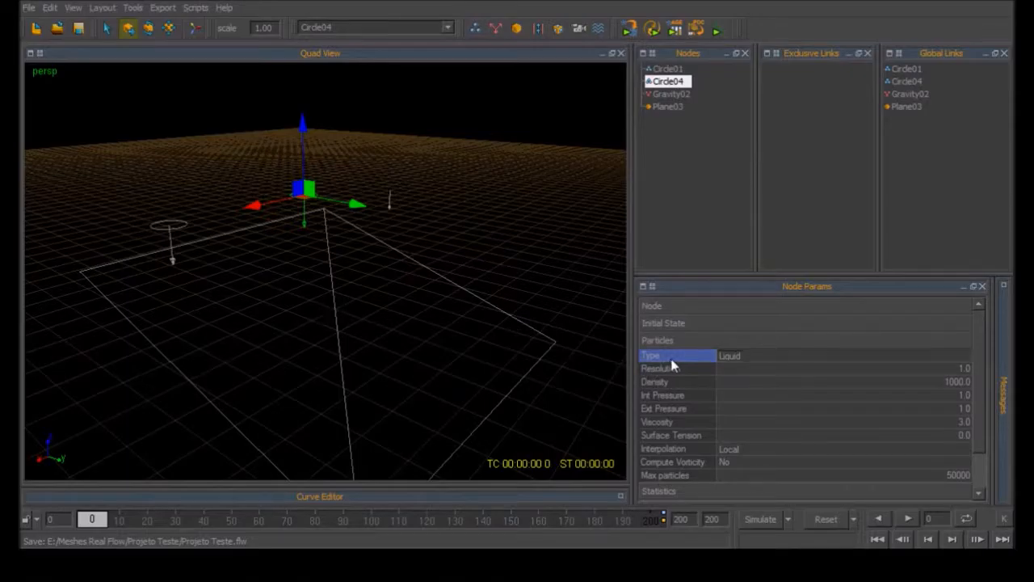
Keep the second circle emitter's particle Type as Liquid, try a Resolution of 5, and set it back to 1.
{"action": "left_click", "coordinate": [723, 356]}
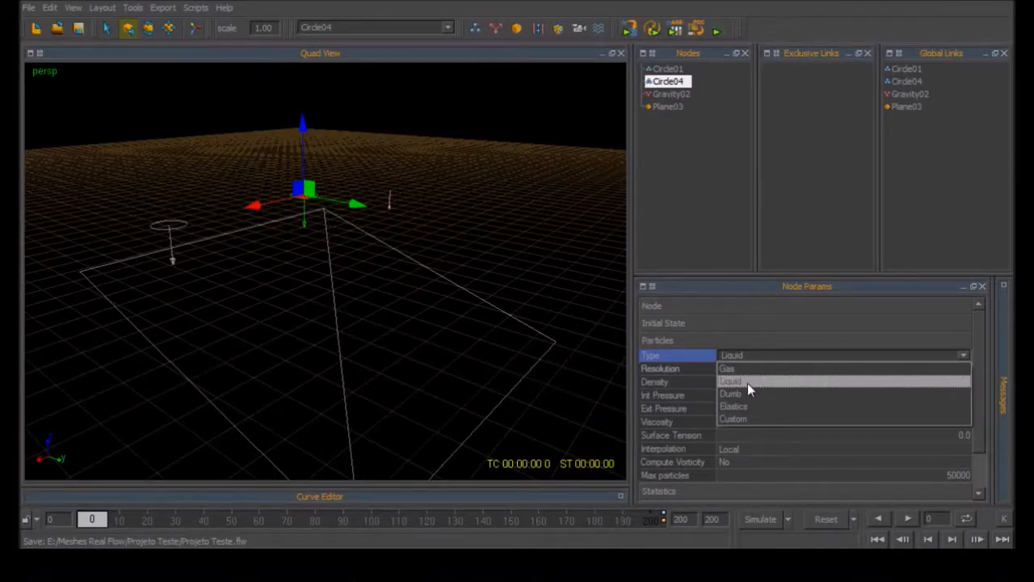
{"action": "left_click", "coordinate": [747, 383]}
{"action": "left_click", "coordinate": [745, 370]}
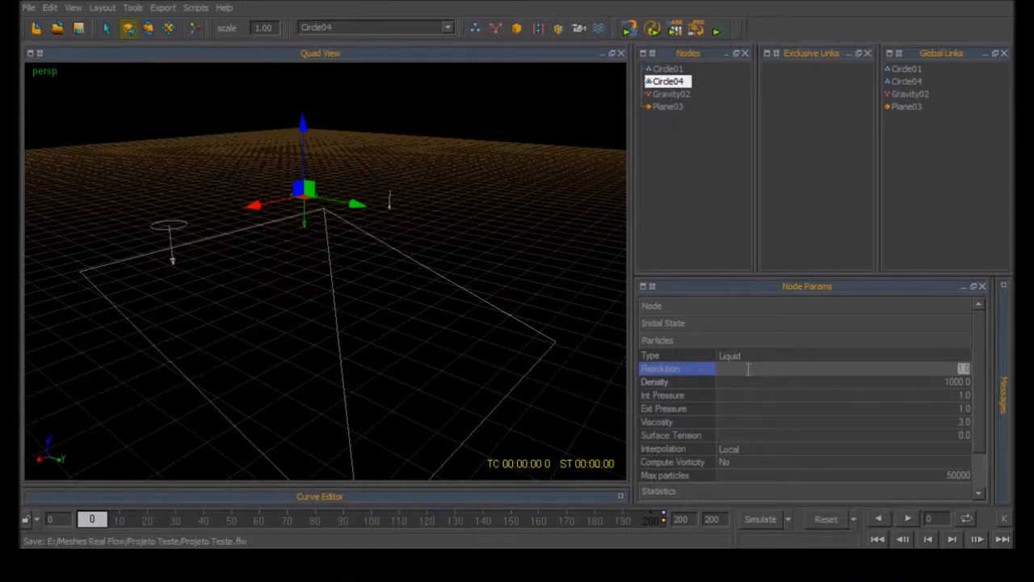
{"action": "type", "text": "5"}
{"action": "key", "text": "Return"}
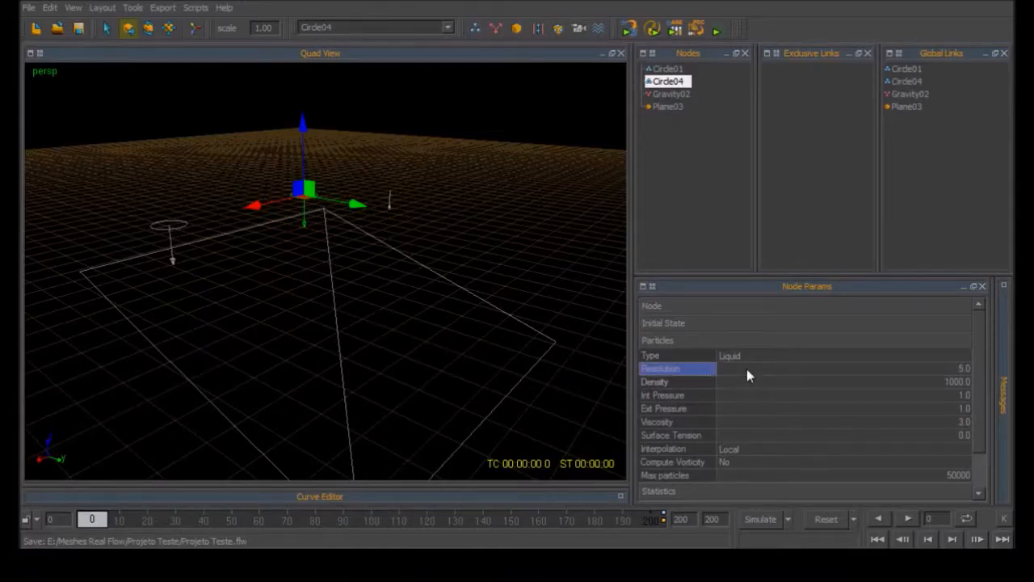
{"action": "double_click", "coordinate": [748, 369]}
{"action": "type", "text": "1"}
{"action": "key", "text": "Return"}
Change the first circle emitter's display color to magenta.
{"action": "left_click", "coordinate": [166, 226]}
{"action": "left_click_drag", "start_coordinate": [270, 254], "coordinate": [250, 253], "text": "alt"}
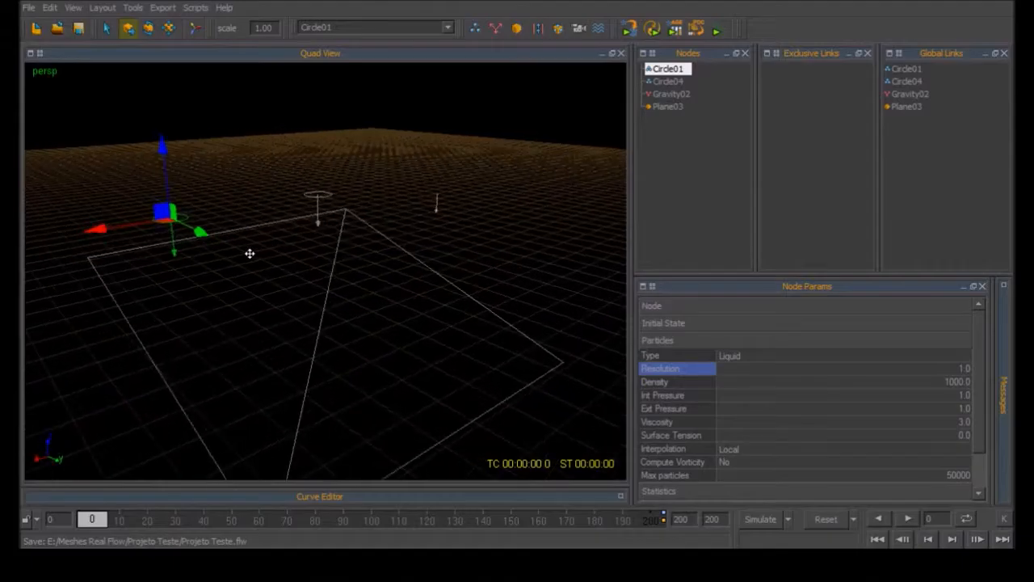
{"action": "left_click", "coordinate": [696, 306]}
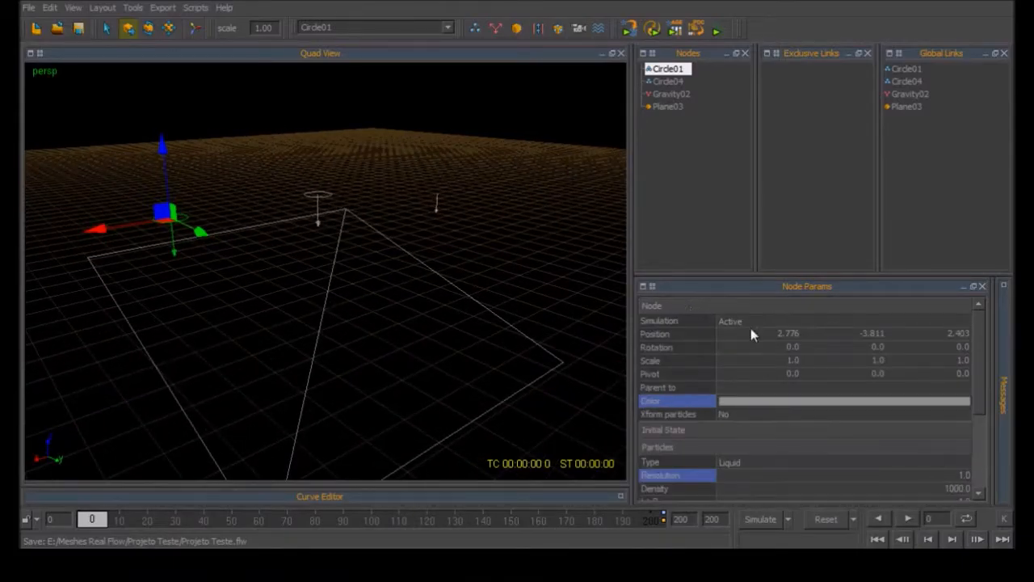
{"action": "left_click", "coordinate": [786, 401]}
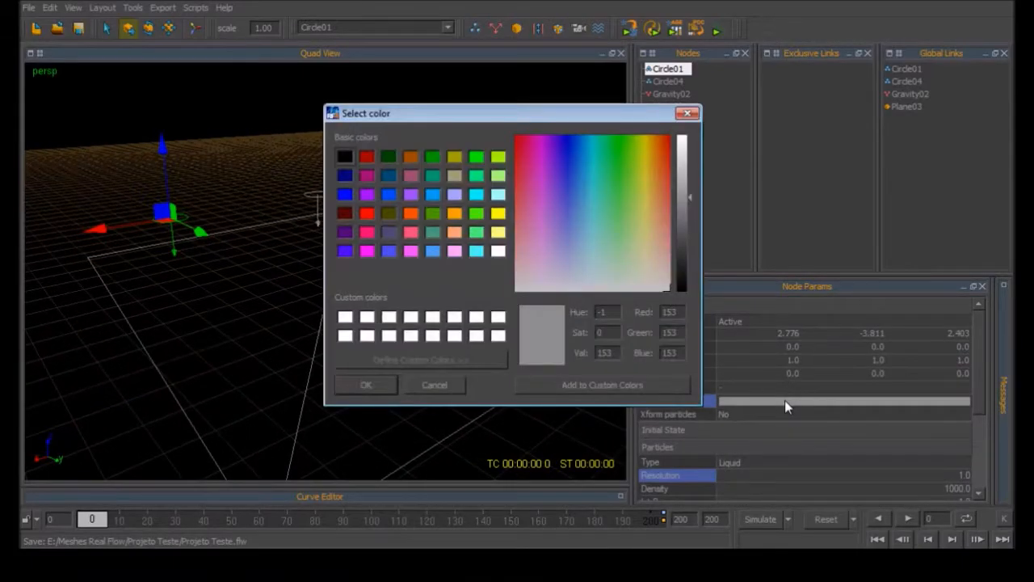
{"action": "left_click", "coordinate": [532, 142]}
{"action": "left_click", "coordinate": [383, 383]}
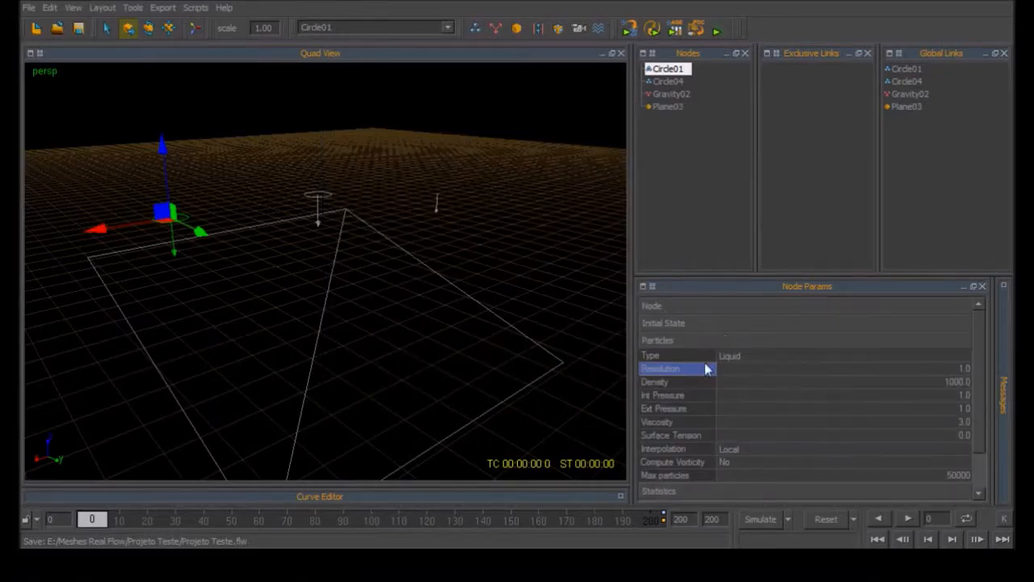
Set the first circle emitter's particle Resolution to 20.
{"action": "double_click", "coordinate": [914, 369]}
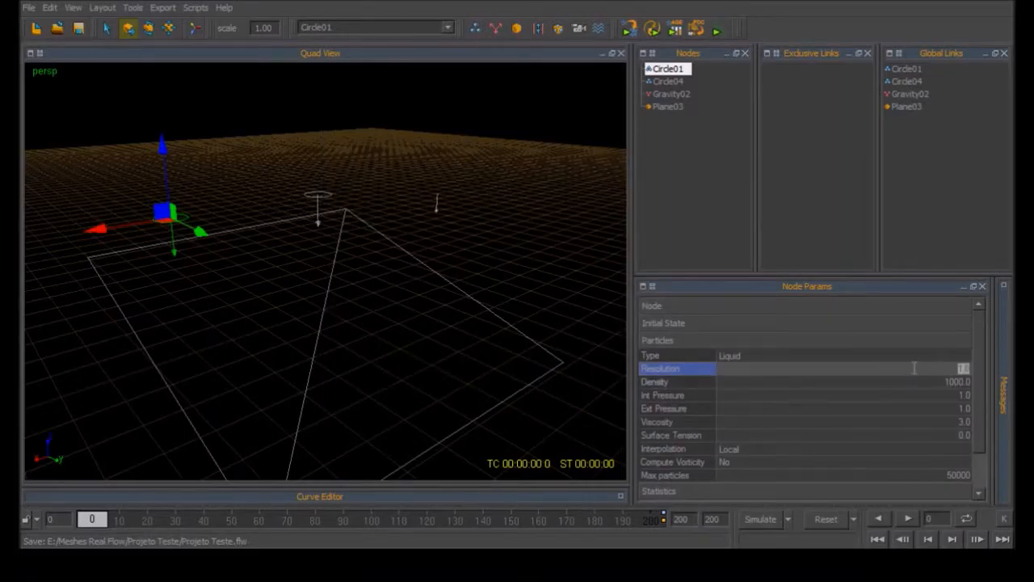
{"action": "type", "text": "20"}
{"action": "key", "text": "Return"}
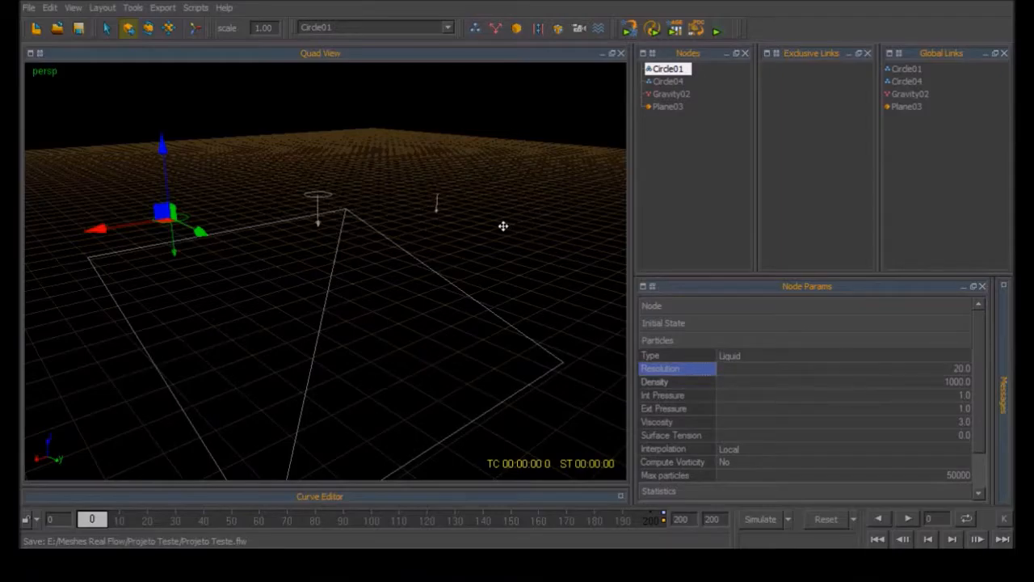
Run the simulation and compare the particle flow of both circle emitters on the tilted plane.
{"action": "left_click", "coordinate": [319, 198]}
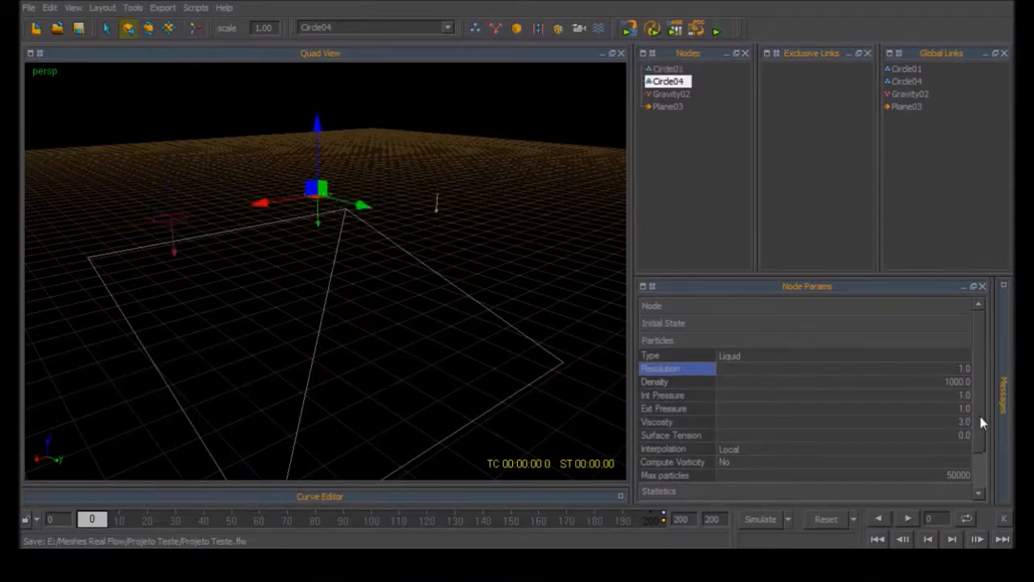
{"action": "left_click_drag", "start_coordinate": [262, 342], "coordinate": [319, 326], "text": "alt"}
{"action": "scroll", "coordinate": [318, 326], "scroll_direction": "up", "scroll_amount": 2}
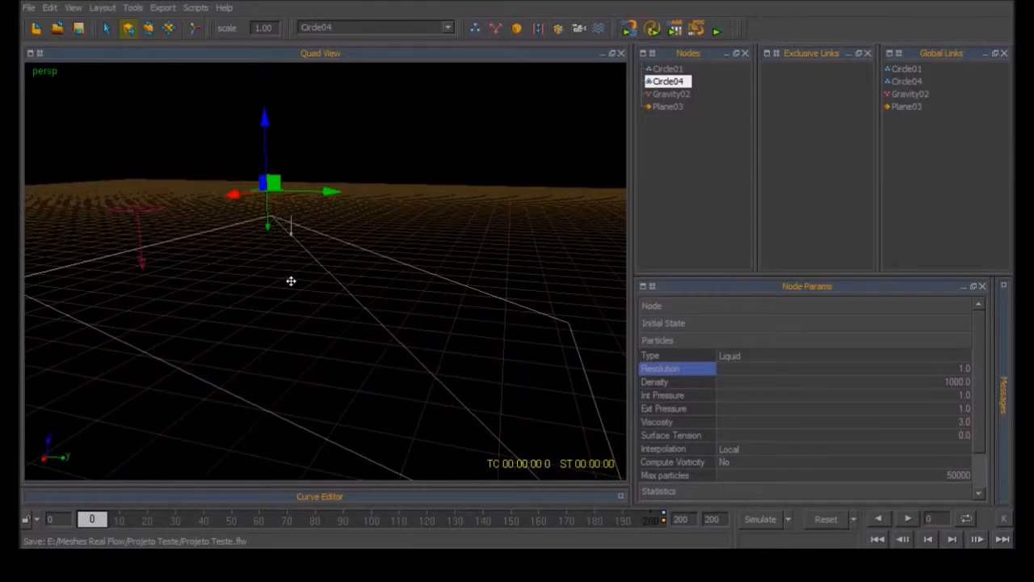
{"action": "left_click", "coordinate": [754, 520]}
{"action": "left_click_drag", "start_coordinate": [420, 403], "coordinate": [244, 343], "text": "alt"}
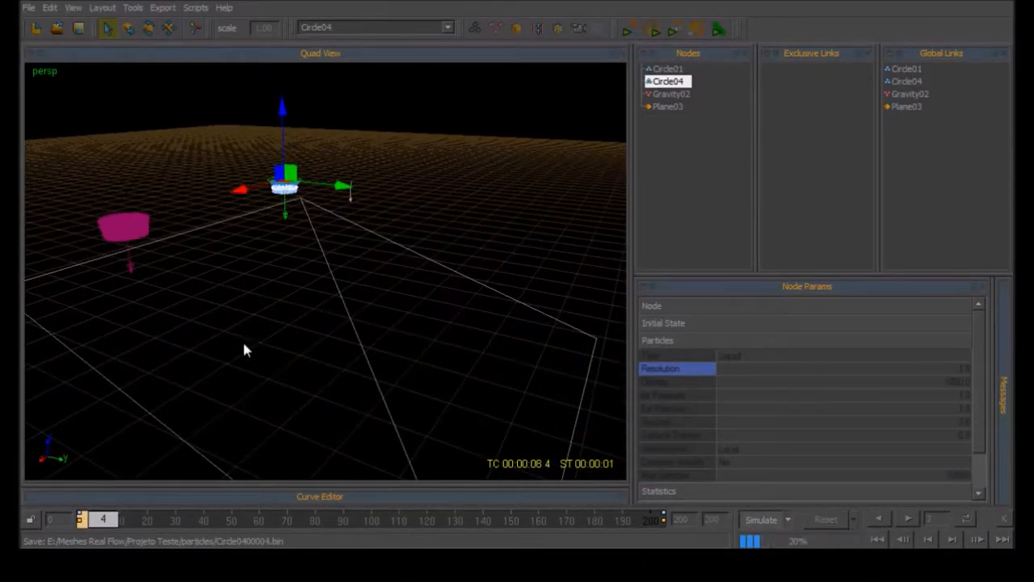
{"action": "left_click", "coordinate": [175, 153]}
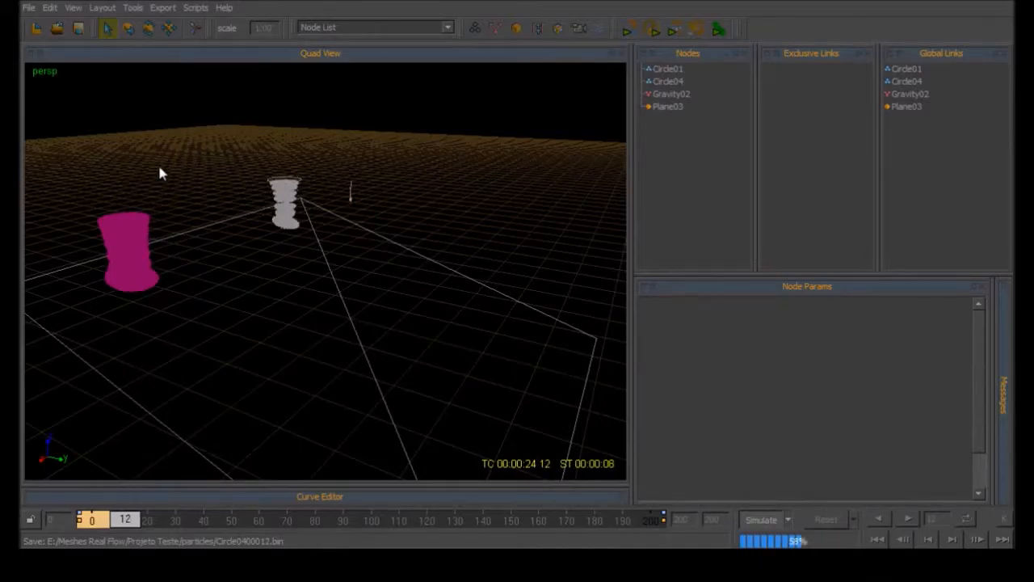
{"action": "left_click_drag", "start_coordinate": [185, 210], "coordinate": [130, 260], "text": "alt"}
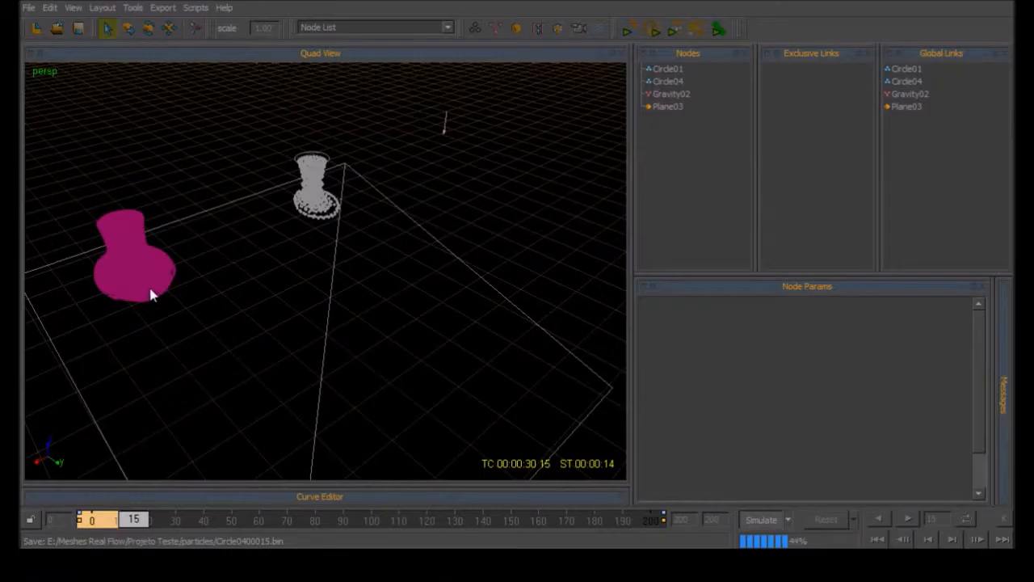
{"action": "left_click_drag", "start_coordinate": [164, 364], "coordinate": [203, 364], "text": "alt"}
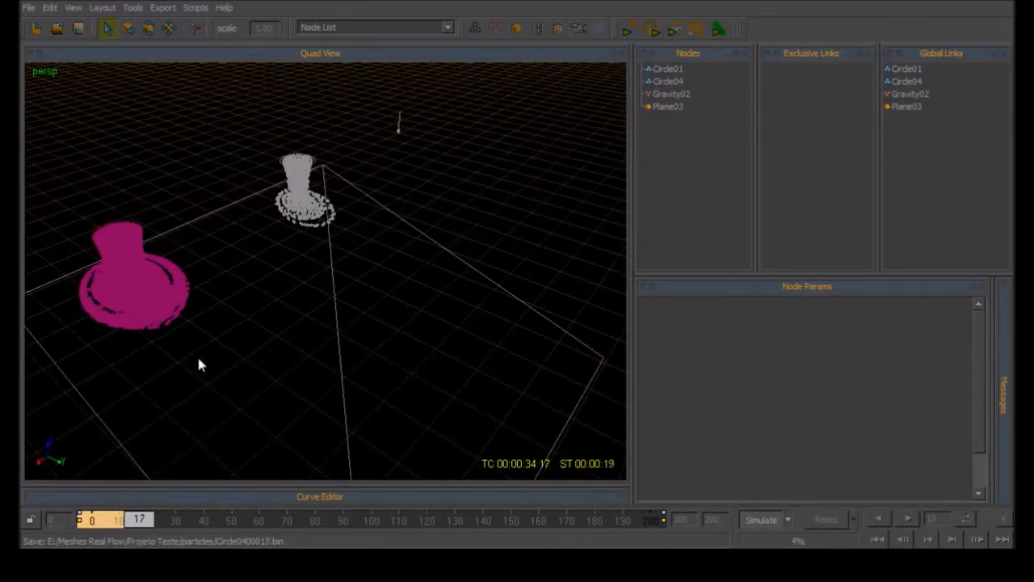
{"action": "left_click", "coordinate": [164, 298]}
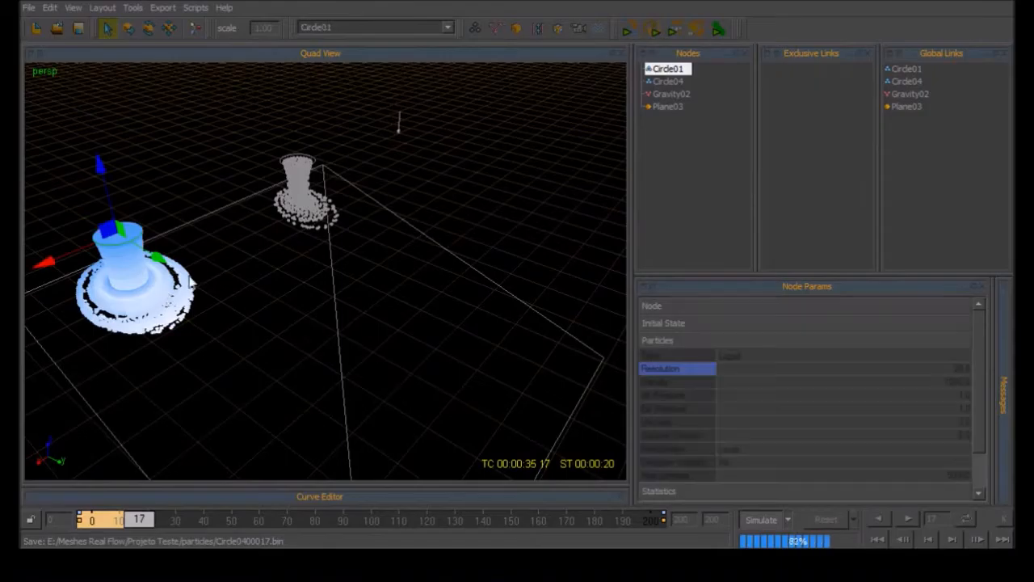
{"action": "left_click", "coordinate": [295, 212]}
{"action": "left_click_drag", "start_coordinate": [224, 353], "coordinate": [219, 377], "text": "alt"}
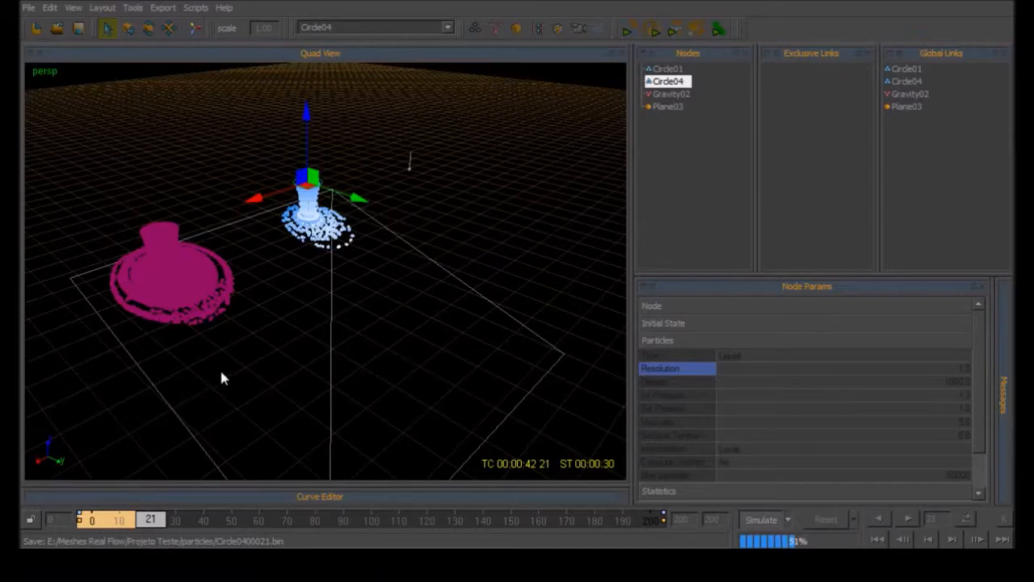
Stop the simulation and reset all its data.
{"action": "left_click", "coordinate": [754, 520]}
{"action": "left_click", "coordinate": [820, 518]}
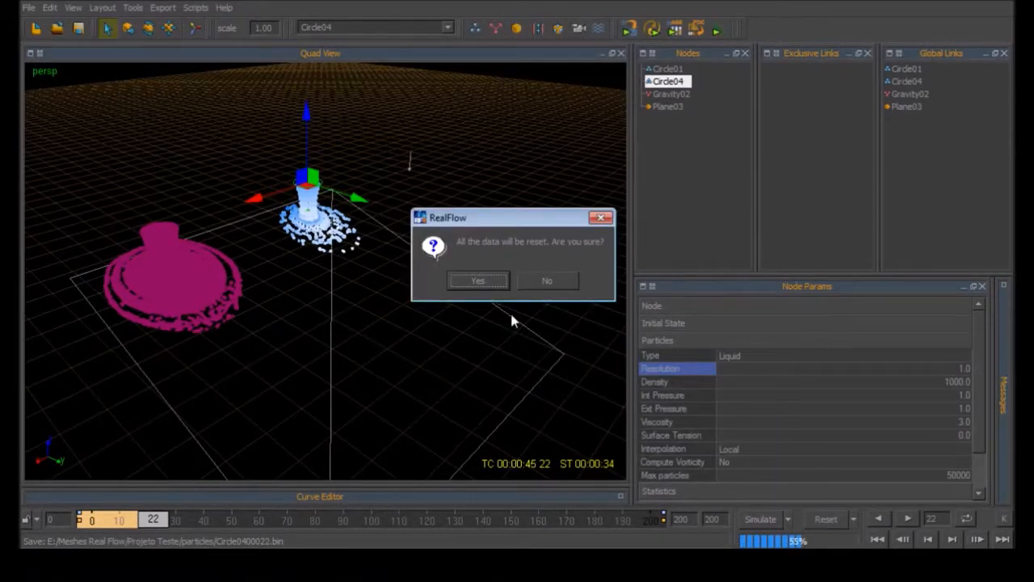
{"action": "left_click", "coordinate": [485, 282]}
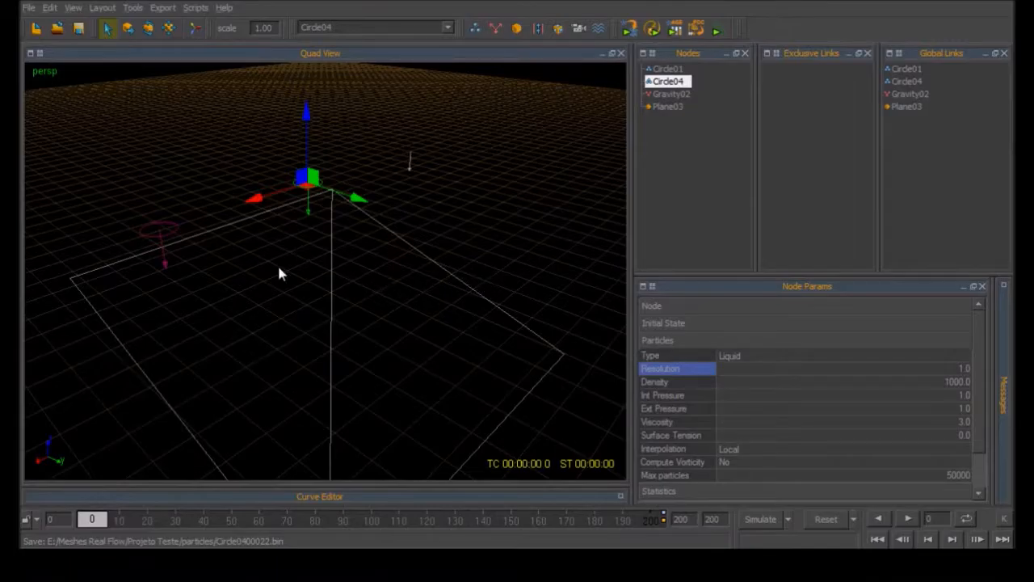
{"action": "left_click_drag", "start_coordinate": [279, 268], "coordinate": [272, 245], "text": "alt"}
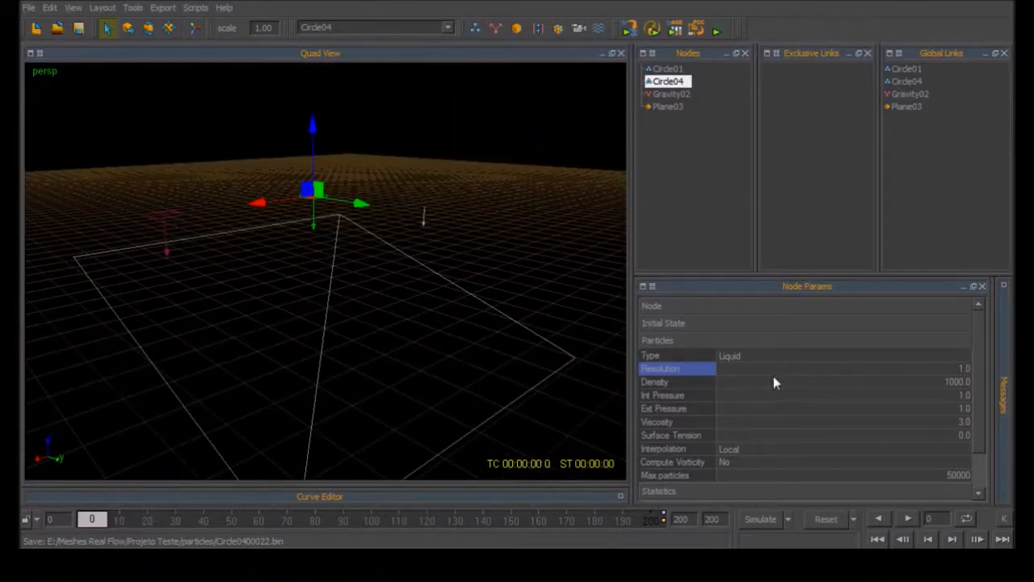
Set the first circle emitter's particle Resolution to 1.
{"action": "left_click", "coordinate": [172, 220]}
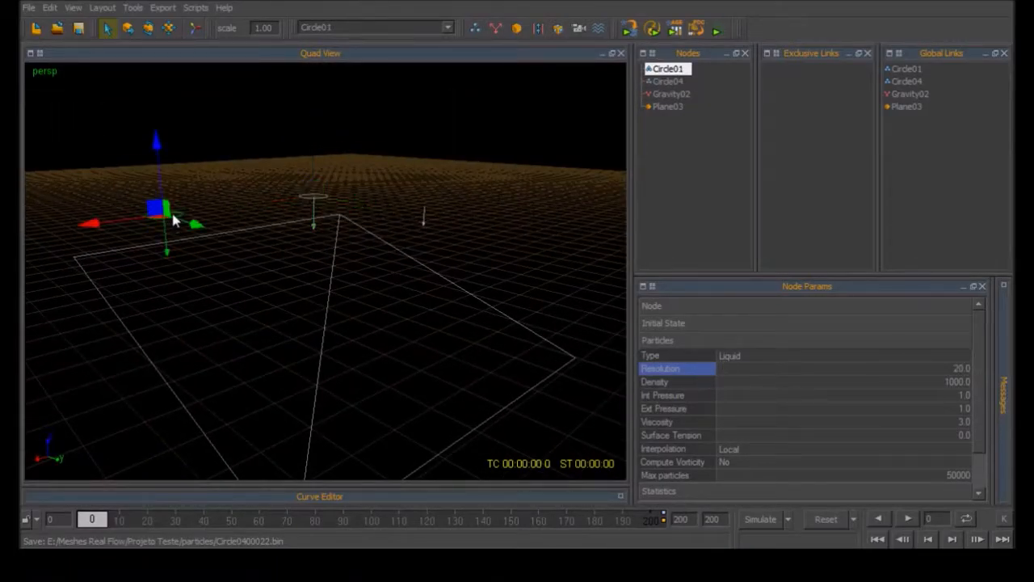
{"action": "double_click", "coordinate": [894, 368]}
{"action": "type", "text": "1"}
{"action": "key", "text": "Return"}
{"action": "left_click", "coordinate": [275, 151]}
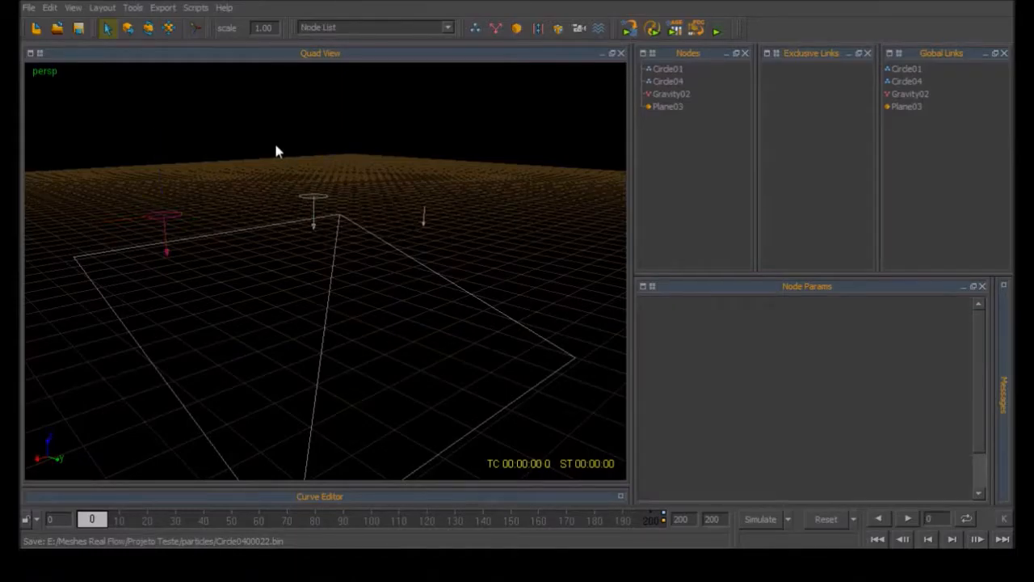
Set the first circle emitter's particle Density to 10000.
{"action": "left_click", "coordinate": [177, 220]}
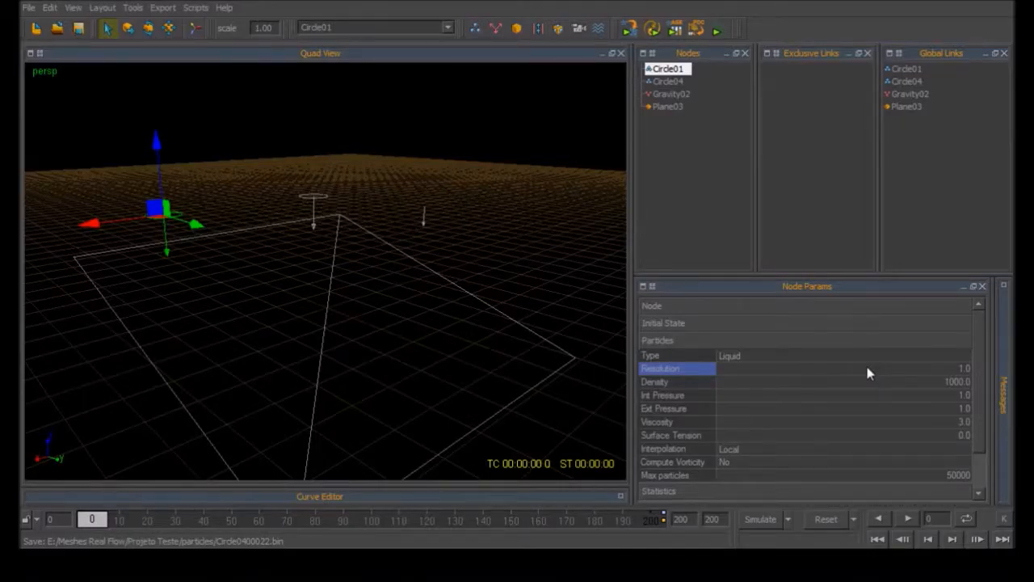
{"action": "left_click", "coordinate": [836, 380]}
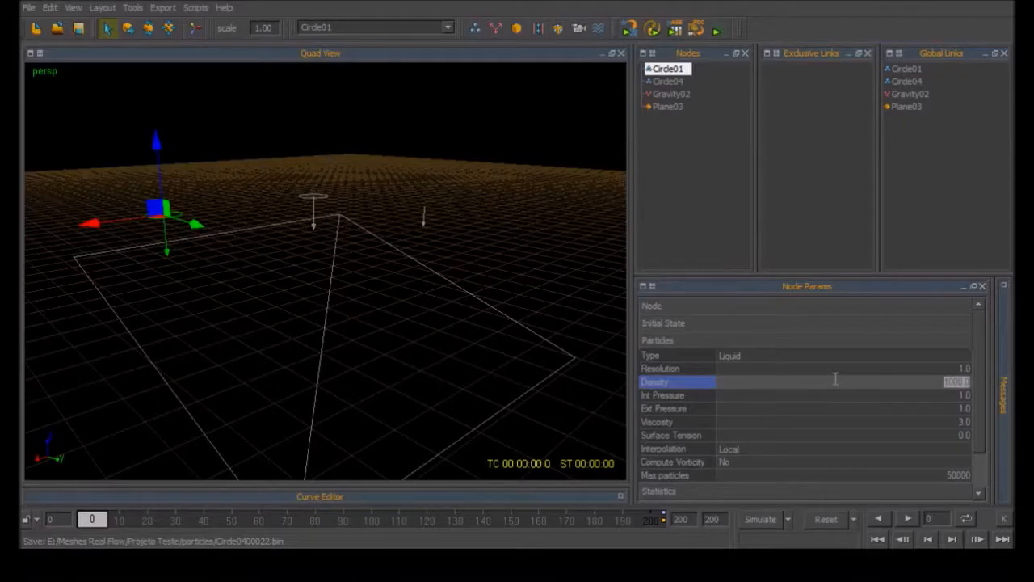
{"action": "type", "text": "10000"}
{"action": "key", "text": "Return"}
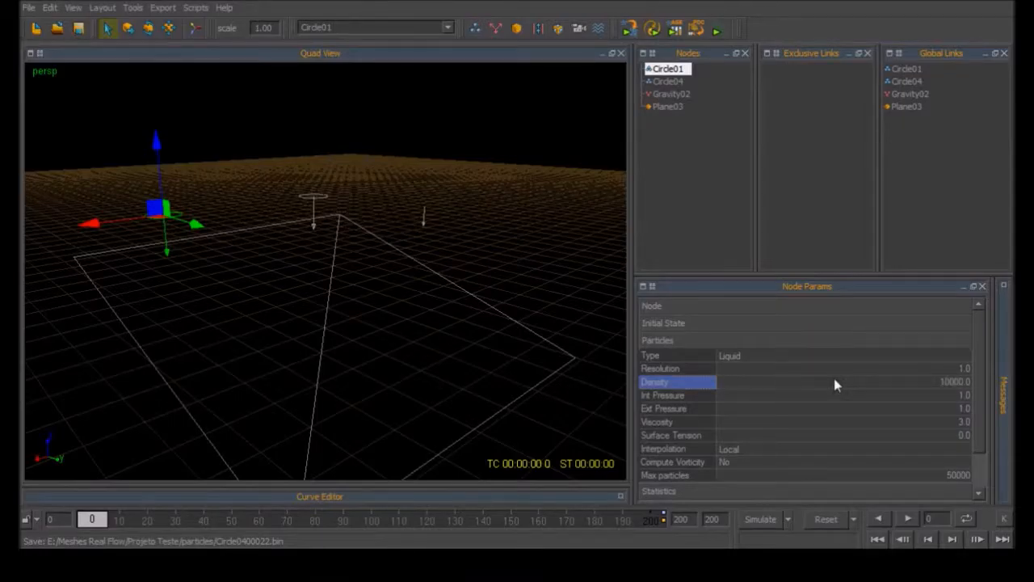
Simulate the scene and compare the denser first emitter's fluid with that of the second emitter.
{"action": "left_click", "coordinate": [325, 201]}
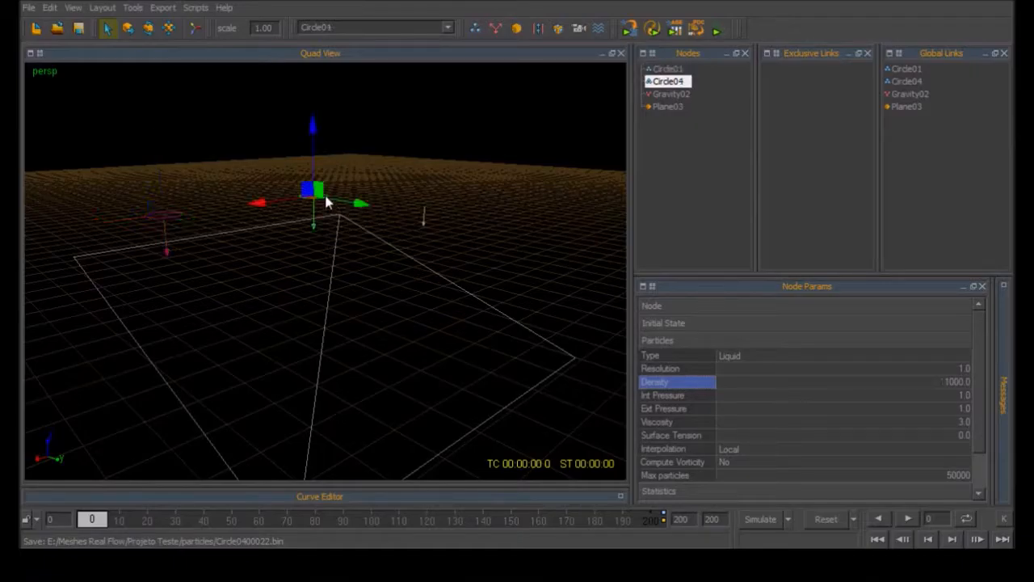
{"action": "left_click_drag", "start_coordinate": [316, 219], "coordinate": [323, 307], "text": "alt"}
{"action": "left_click", "coordinate": [766, 518]}
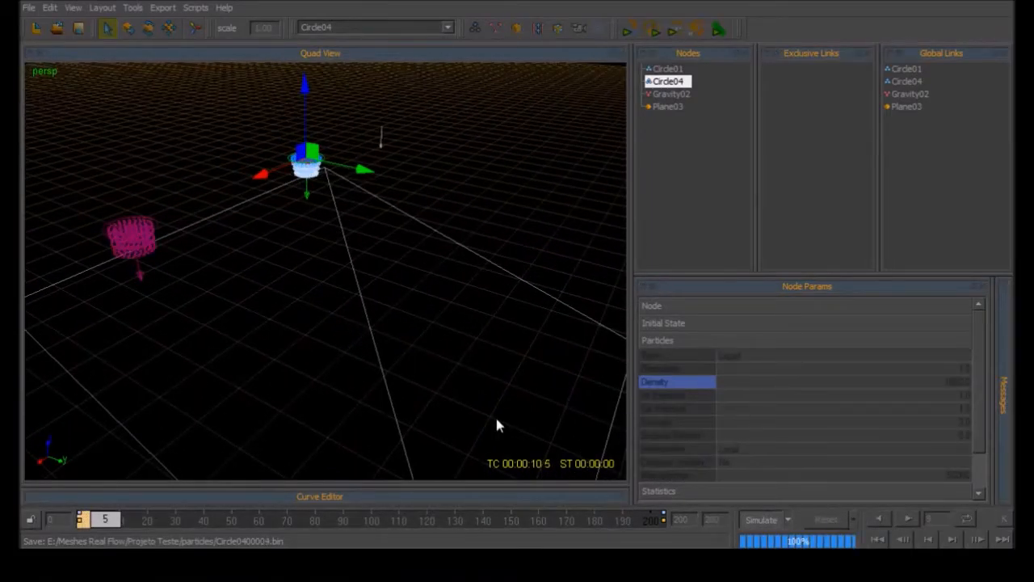
{"action": "scroll", "coordinate": [325, 357], "scroll_direction": "up", "scroll_amount": 1}
{"action": "scroll", "coordinate": [325, 357], "scroll_direction": "down", "scroll_amount": 1}
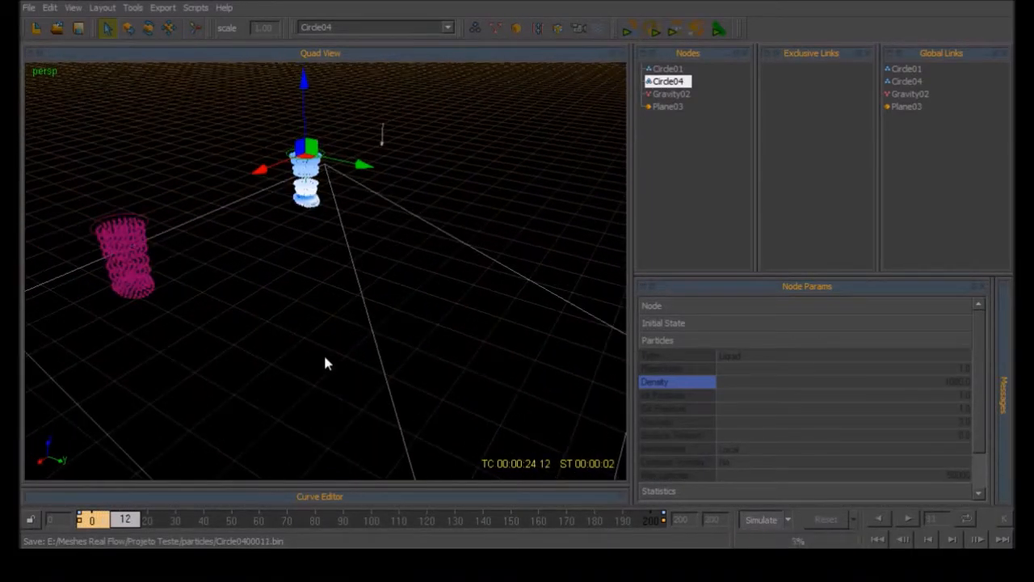
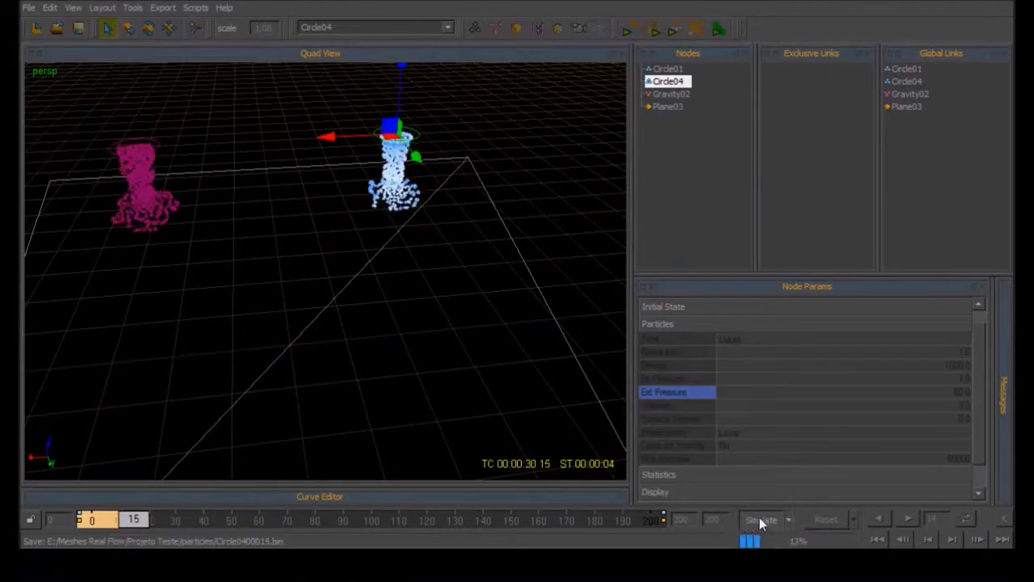
Reset the simulation data and set the first circle emitter's Int Pressure to 80.
{"action": "left_click", "coordinate": [822, 519]}
{"action": "left_click", "coordinate": [479, 280]}
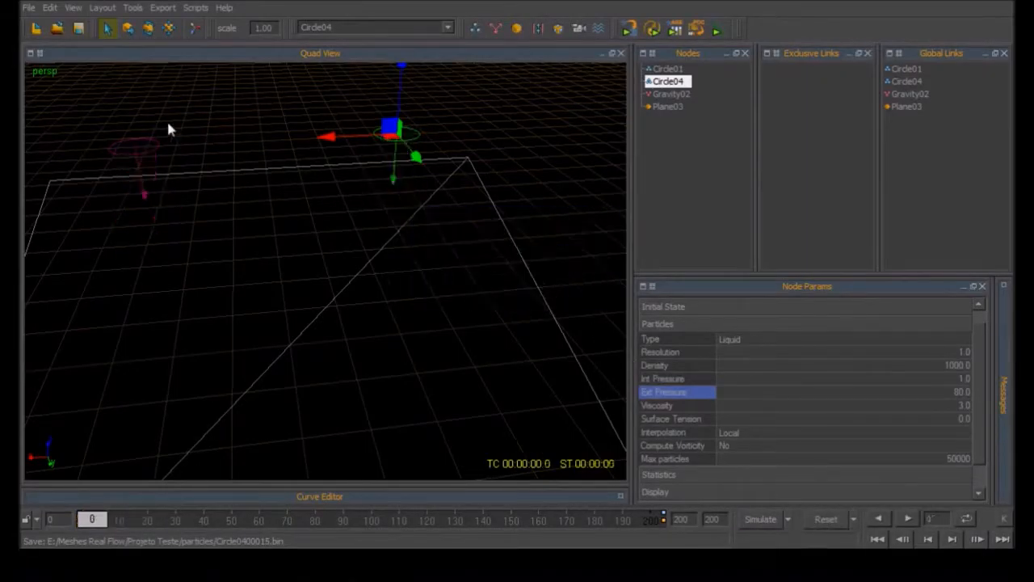
{"action": "left_click", "coordinate": [137, 157]}
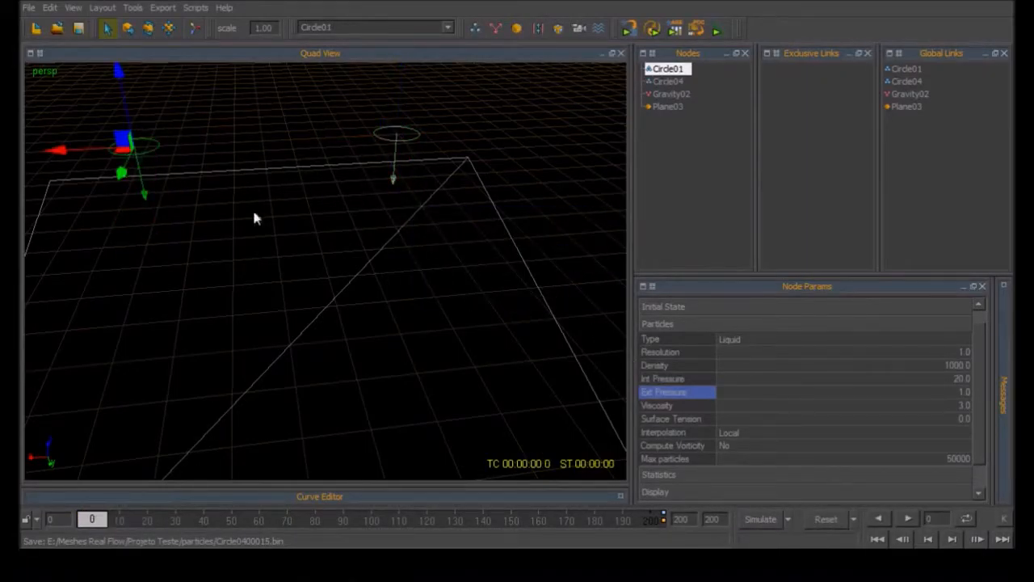
{"action": "key", "text": "Up"}
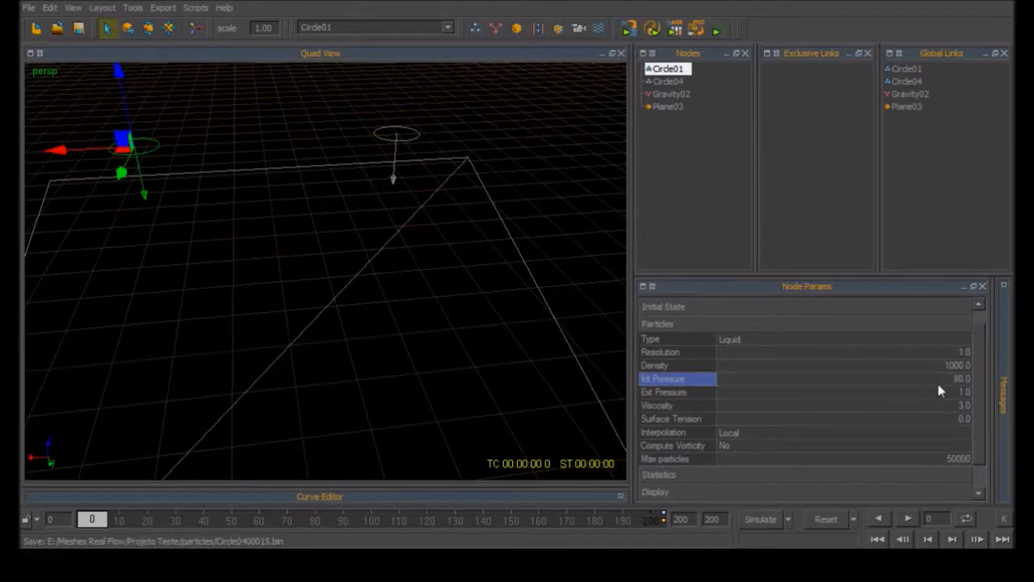
Set the first circle emitter's Ext Pressure to 0.1.
{"action": "left_click", "coordinate": [942, 391]}
{"action": "type", "text": "8.1"}
{"action": "key", "text": "Return"}
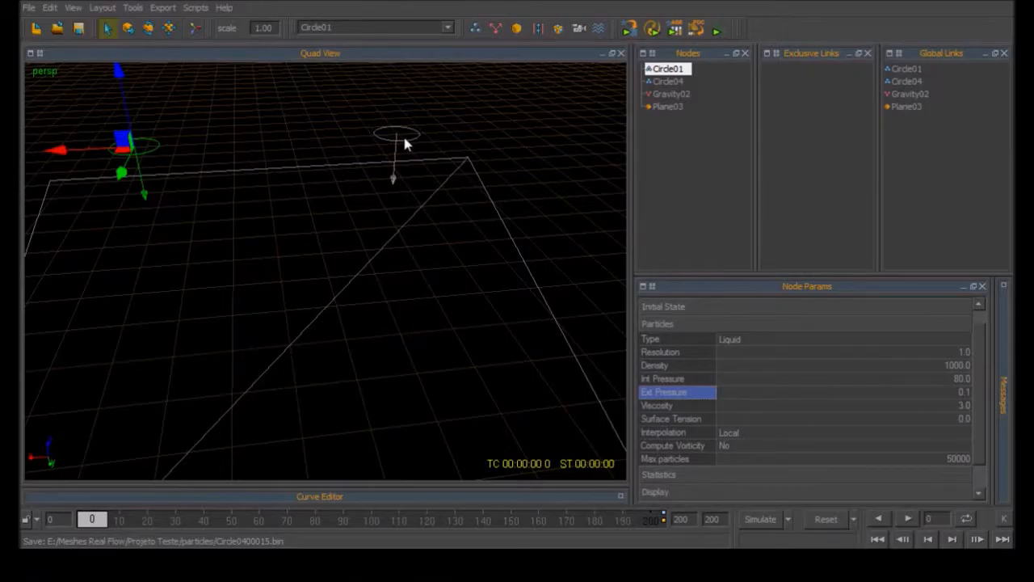
Set the second circle emitter's Int Pressure to 0.1.
{"action": "left_click", "coordinate": [402, 136]}
{"action": "left_click", "coordinate": [964, 379]}
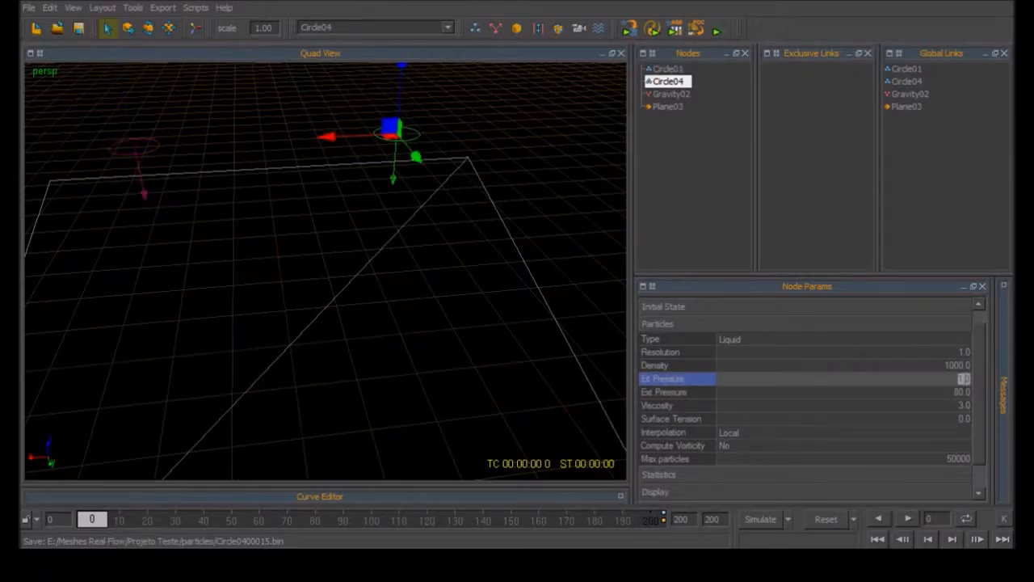
{"action": "type", "text": ".1"}
{"action": "key", "text": "Return"}
{"action": "left_click_drag", "start_coordinate": [370, 341], "coordinate": [390, 324], "text": "alt"}
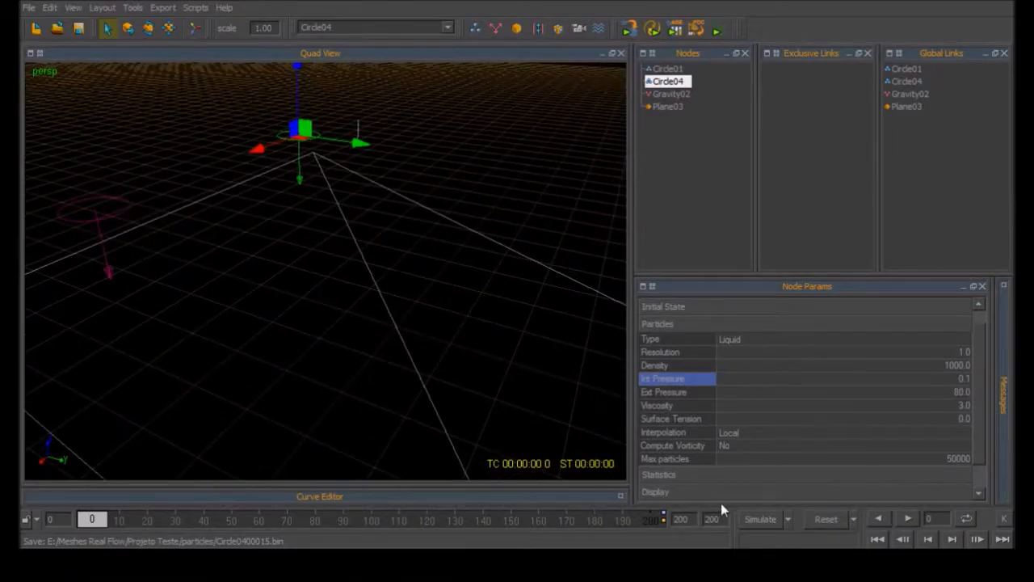
Simulate the scene and compare how the opposing Int Pressure and Ext Pressure values affect the two emitters' fluids.
{"action": "left_click", "coordinate": [757, 520]}
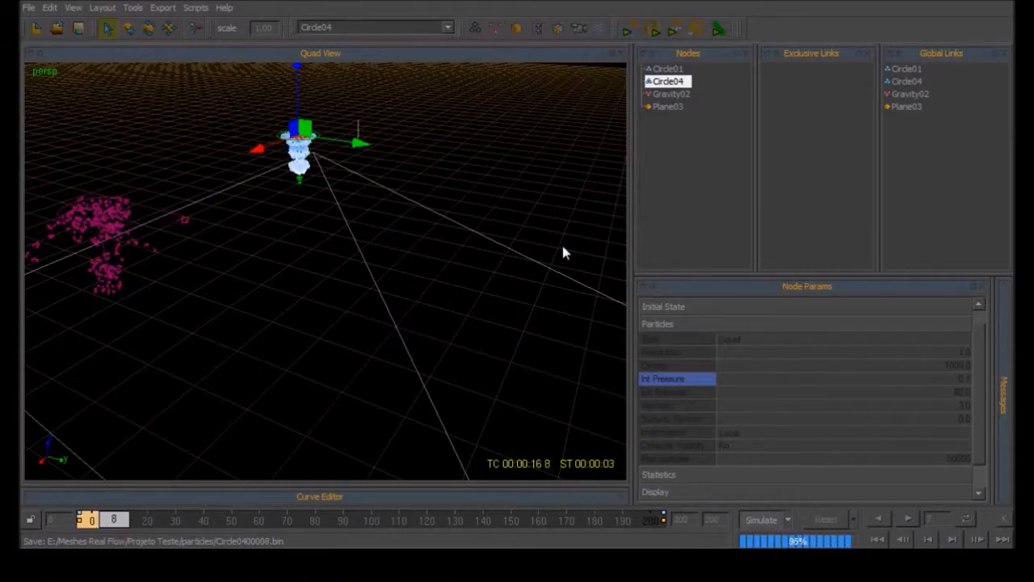
{"action": "left_click_drag", "start_coordinate": [386, 297], "coordinate": [342, 382], "text": "alt"}
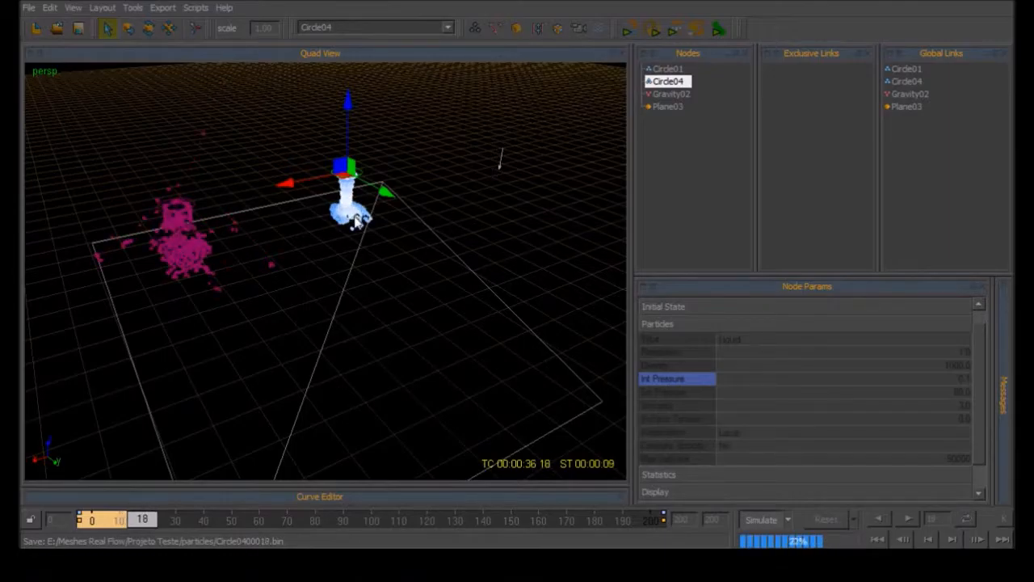
{"action": "left_click_drag", "start_coordinate": [358, 224], "coordinate": [353, 202], "text": "alt"}
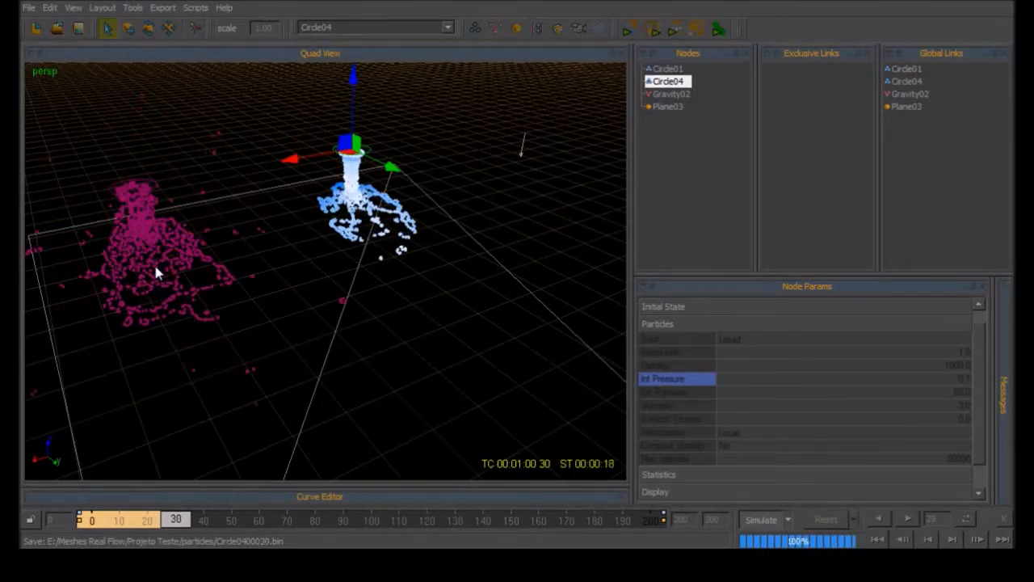
{"action": "left_click_drag", "start_coordinate": [141, 302], "coordinate": [224, 327], "text": "alt"}
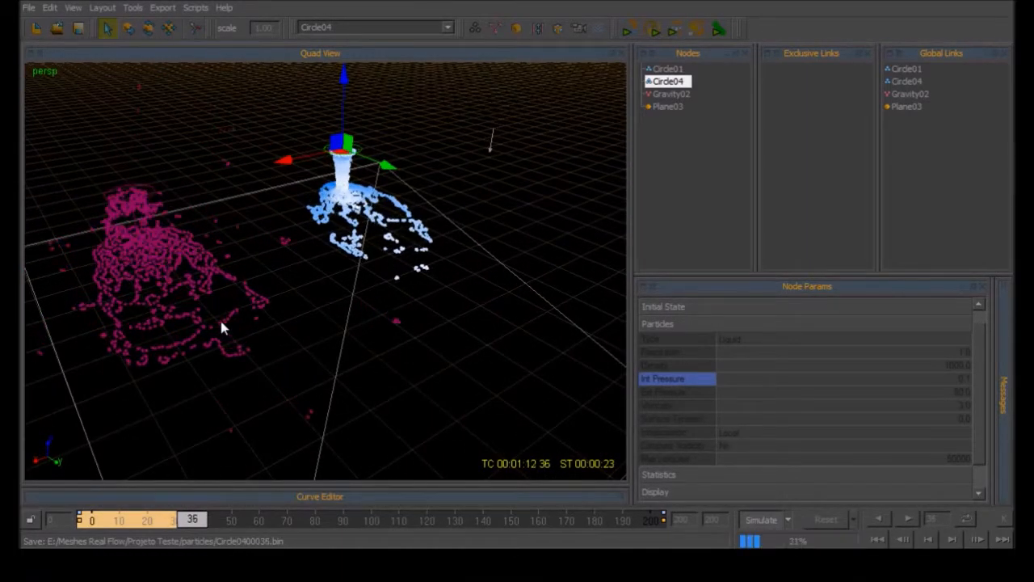
Stop the pressure comparison simulation and reset all its data.
{"action": "left_click", "coordinate": [761, 518]}
{"action": "left_click", "coordinate": [822, 519]}
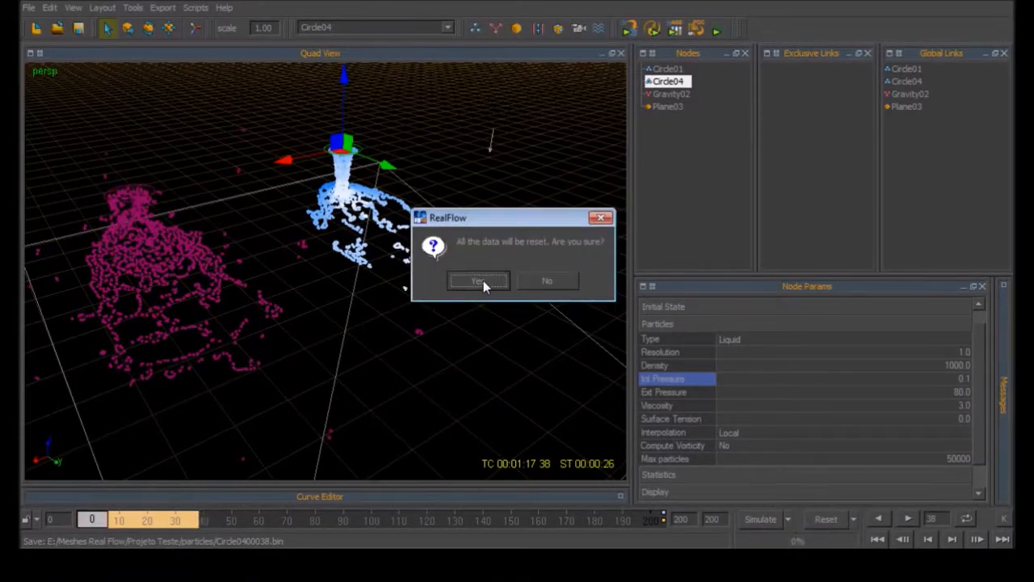
{"action": "left_click", "coordinate": [483, 280]}
Set the second circle emitter's Viscosity to 3.
{"action": "left_click", "coordinate": [690, 406]}
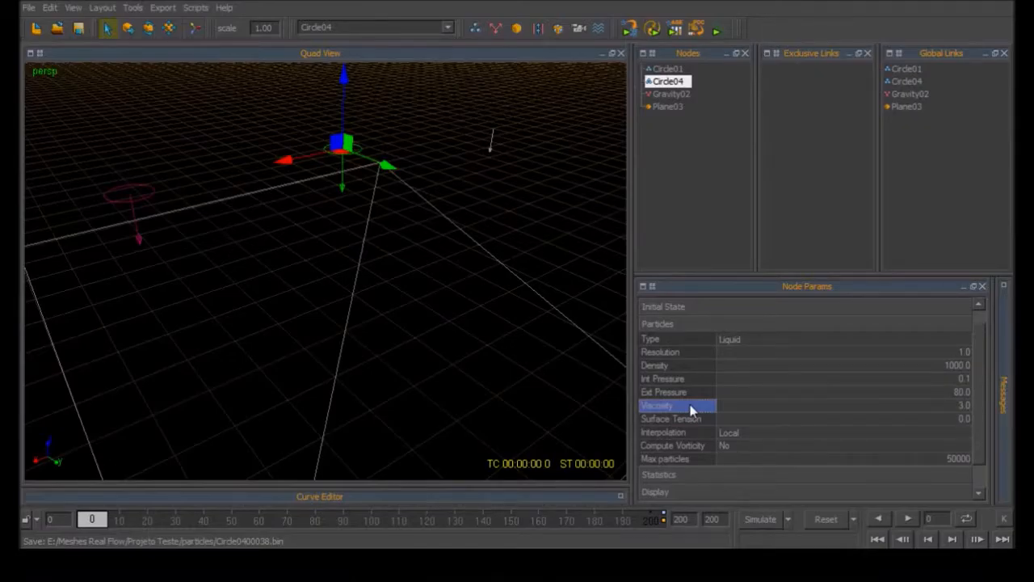
{"action": "double_click", "coordinate": [769, 402]}
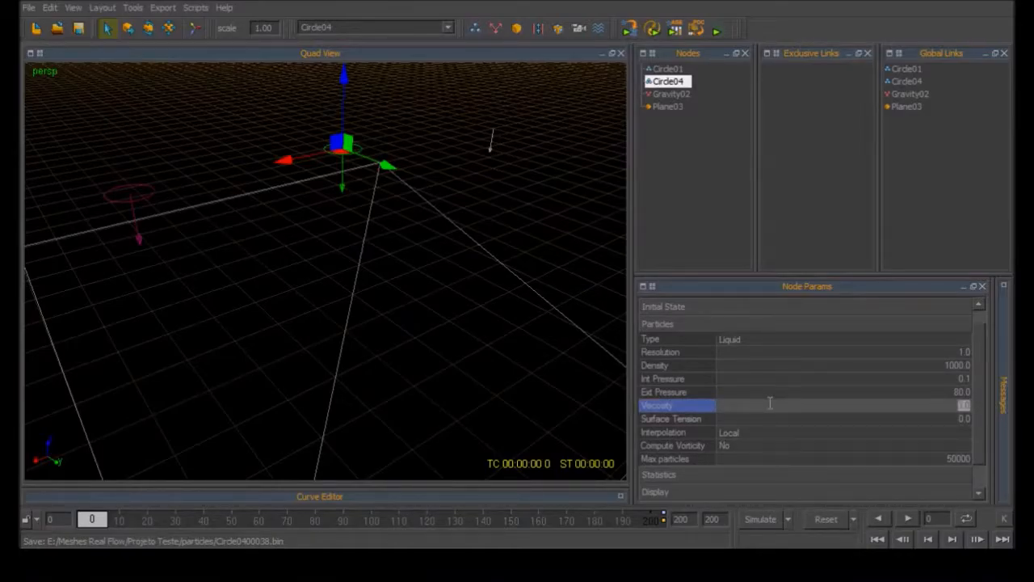
{"action": "type", "text": "3"}
{"action": "key", "text": "Return"}
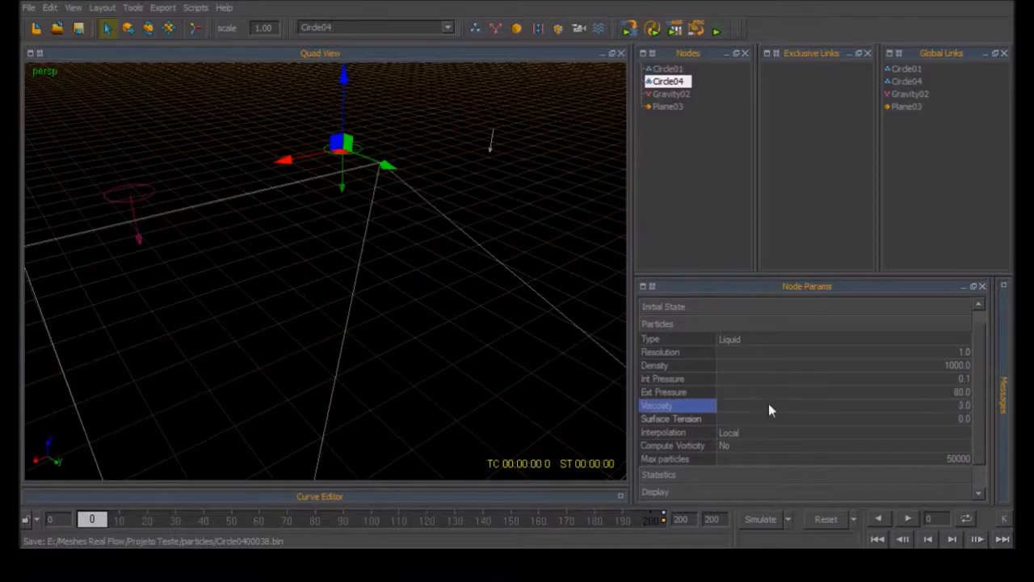
Set the second circle emitter's Int Pressure and Ext Pressure to 1.
{"action": "double_click", "coordinate": [879, 380]}
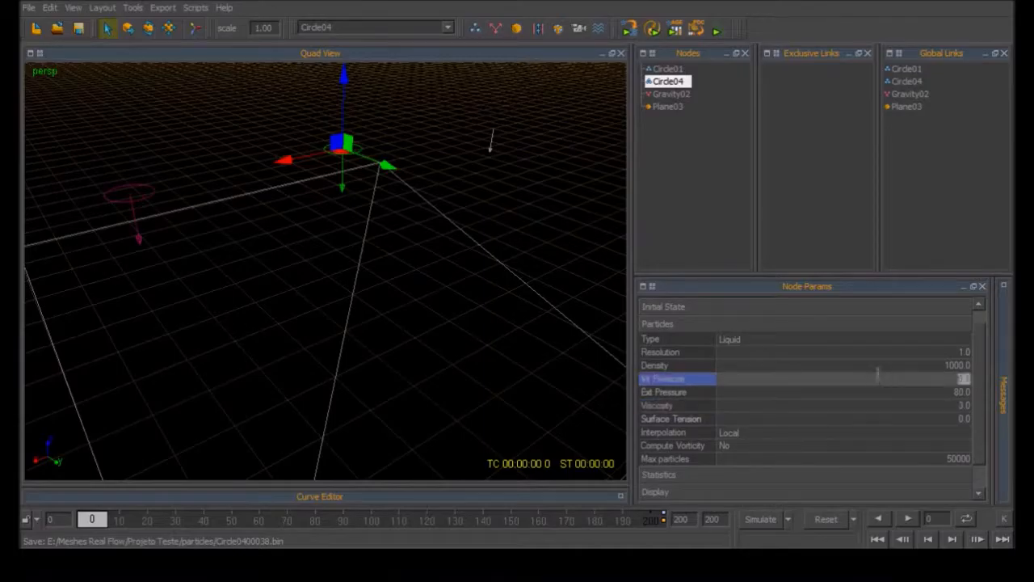
{"action": "type", "text": "1"}
{"action": "key", "text": "Return"}
{"action": "double_click", "coordinate": [890, 393]}
{"action": "type", "text": "1"}
{"action": "key", "text": "Return"}
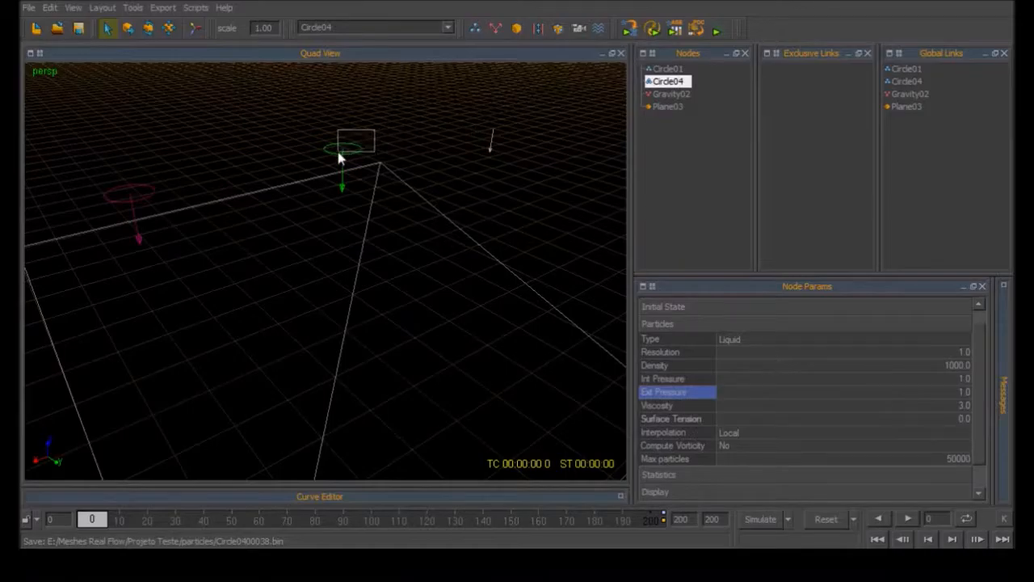
Set the first circle emitter's Int Pressure and Ext Pressure to 1.
{"action": "left_click", "coordinate": [338, 147]}
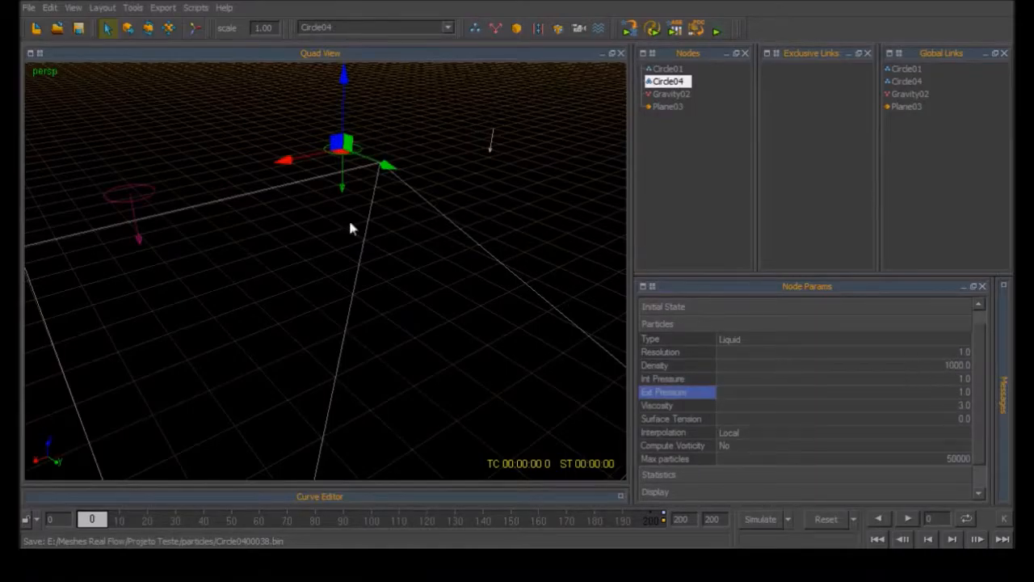
{"action": "left_click", "coordinate": [133, 196]}
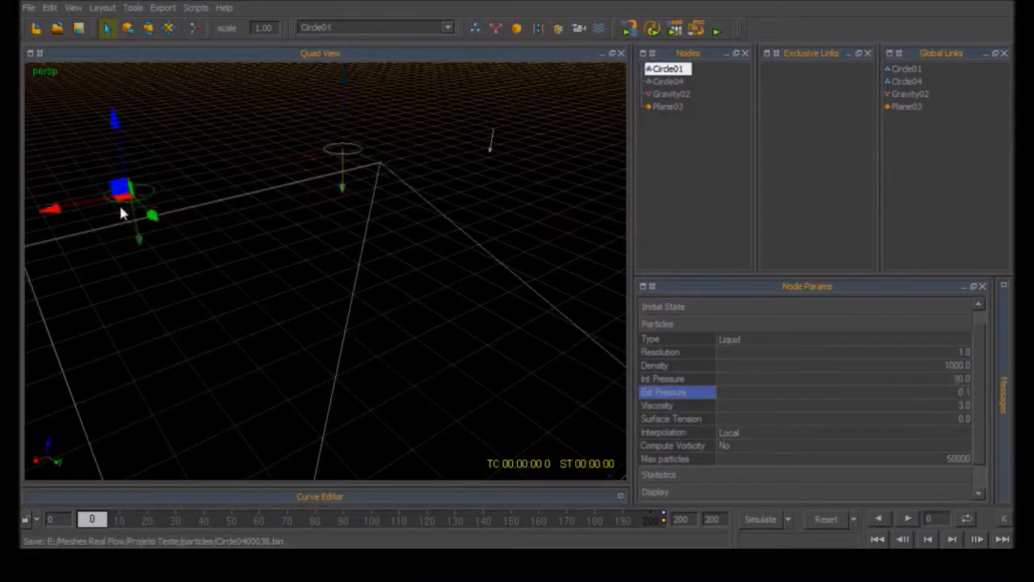
{"action": "left_click", "coordinate": [963, 380]}
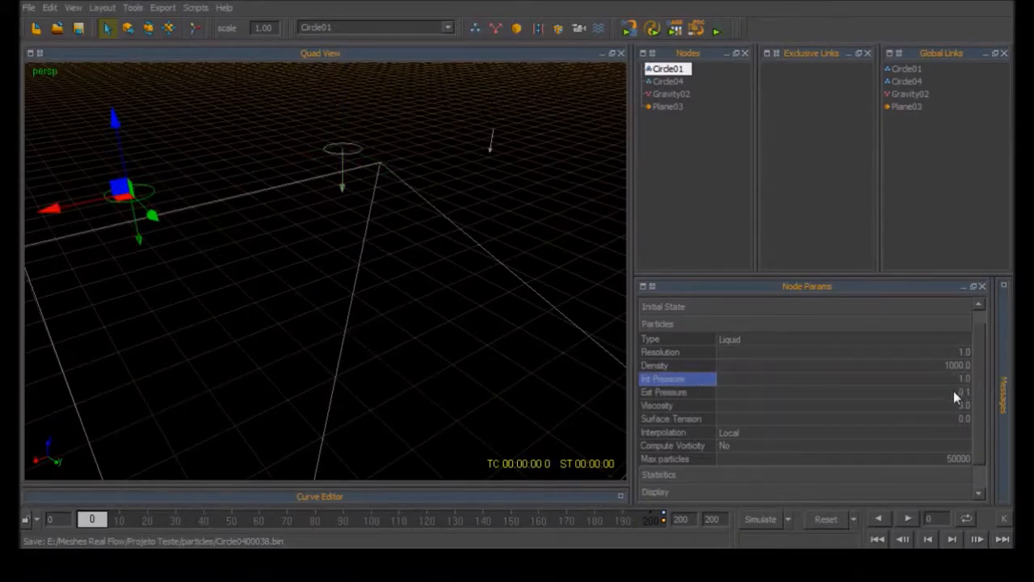
{"action": "left_click", "coordinate": [953, 390]}
{"action": "type", "text": "1"}
{"action": "key", "text": "Return"}
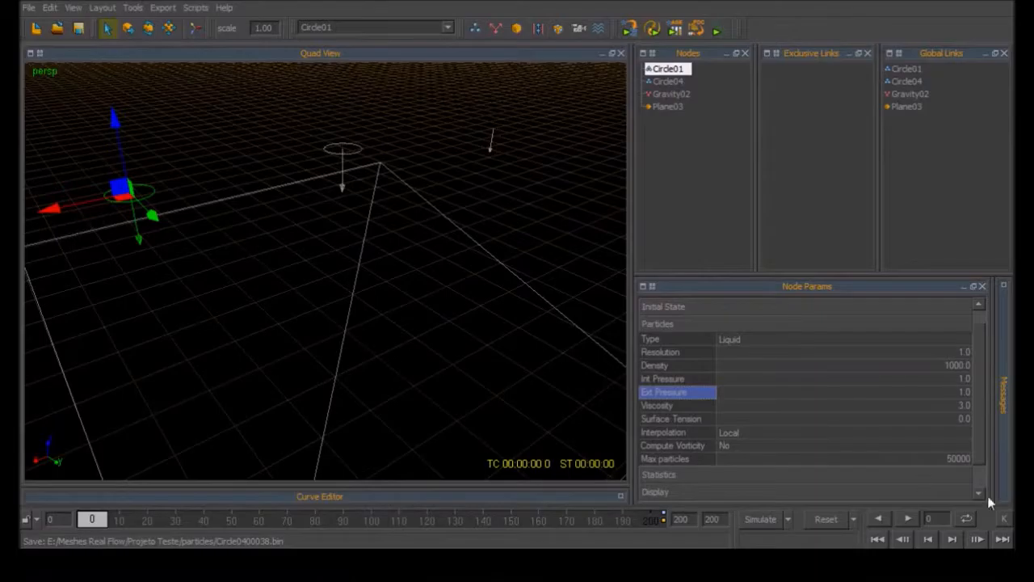
Set the first circle emitter's Viscosity to 30.
{"action": "left_click", "coordinate": [941, 405]}
{"action": "type", "text": "30"}
{"action": "key", "text": "Return"}
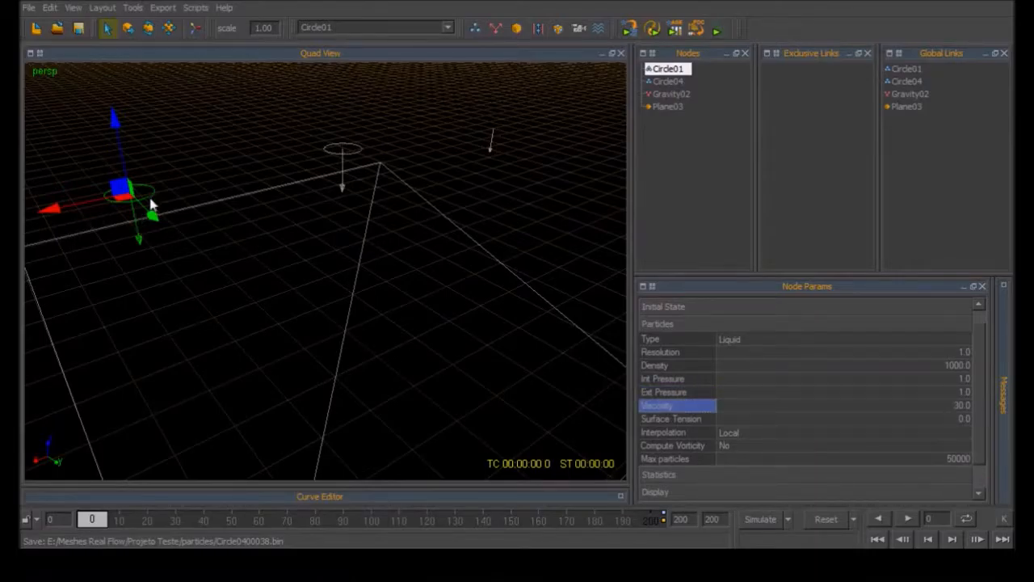
Set the second circle emitter's Viscosity to 1.
{"action": "left_click", "coordinate": [349, 145]}
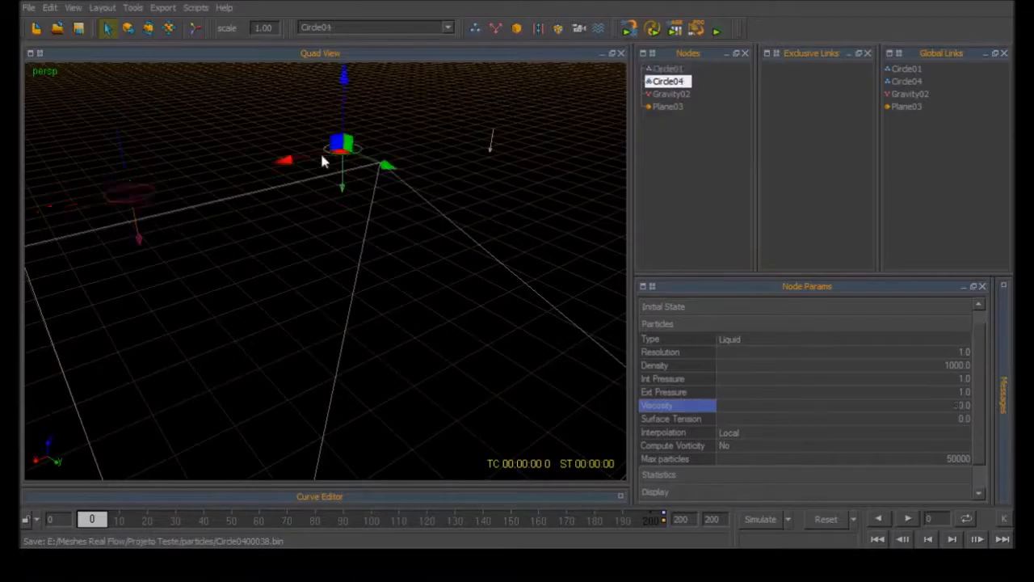
{"action": "double_click", "coordinate": [951, 408]}
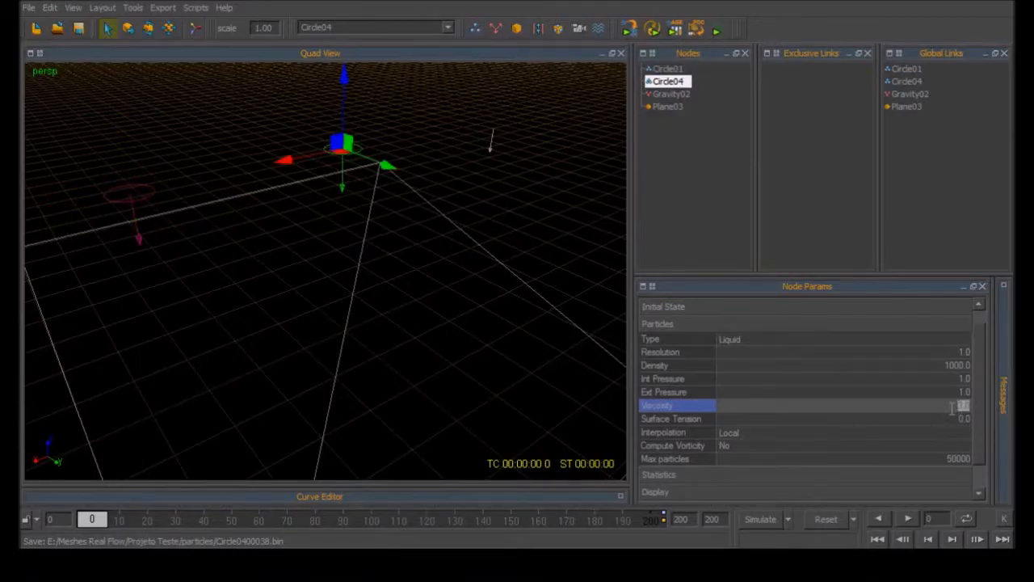
{"action": "type", "text": "1"}
{"action": "key", "text": "Return"}
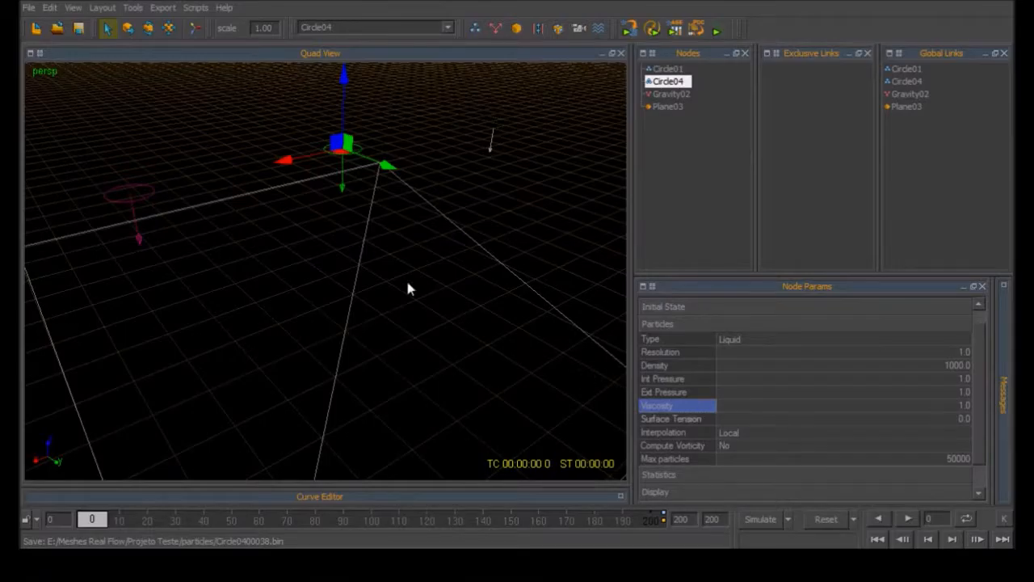
Simulate the scene and compare how the high-viscosity and low-viscosity fluids spread over the tilted plane.
{"action": "left_click", "coordinate": [129, 192]}
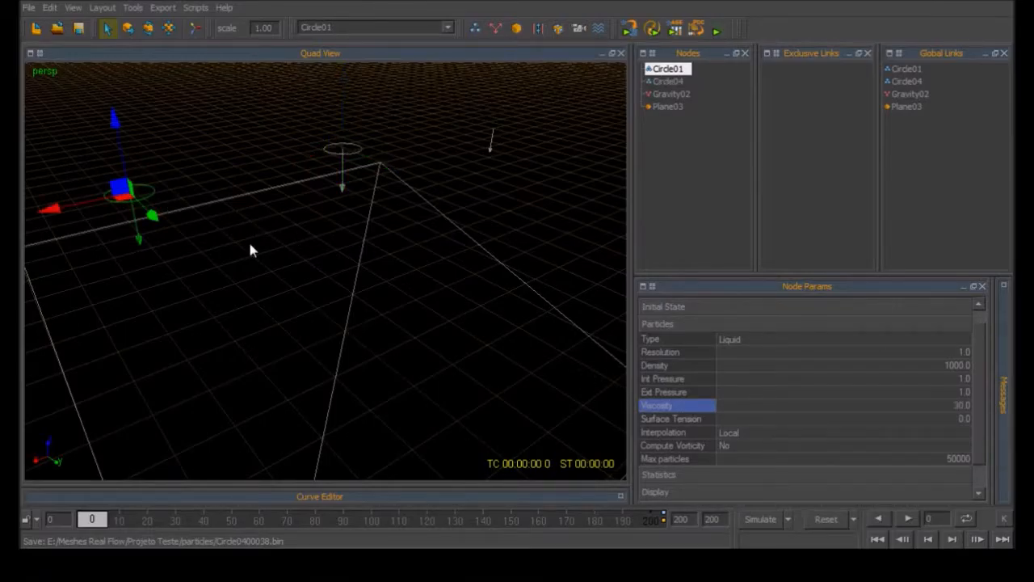
{"action": "left_click", "coordinate": [770, 518]}
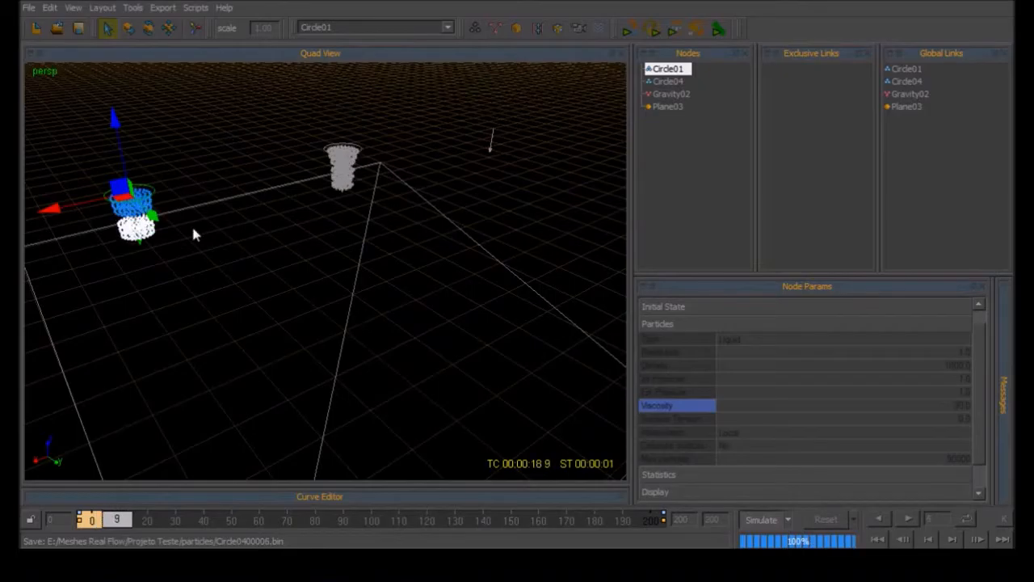
{"action": "scroll", "coordinate": [194, 242], "scroll_direction": "up", "scroll_amount": 3}
{"action": "scroll", "coordinate": [194, 244], "scroll_direction": "down", "scroll_amount": 1}
{"action": "middle_click_drag", "start_coordinate": [197, 248], "coordinate": [278, 253]}
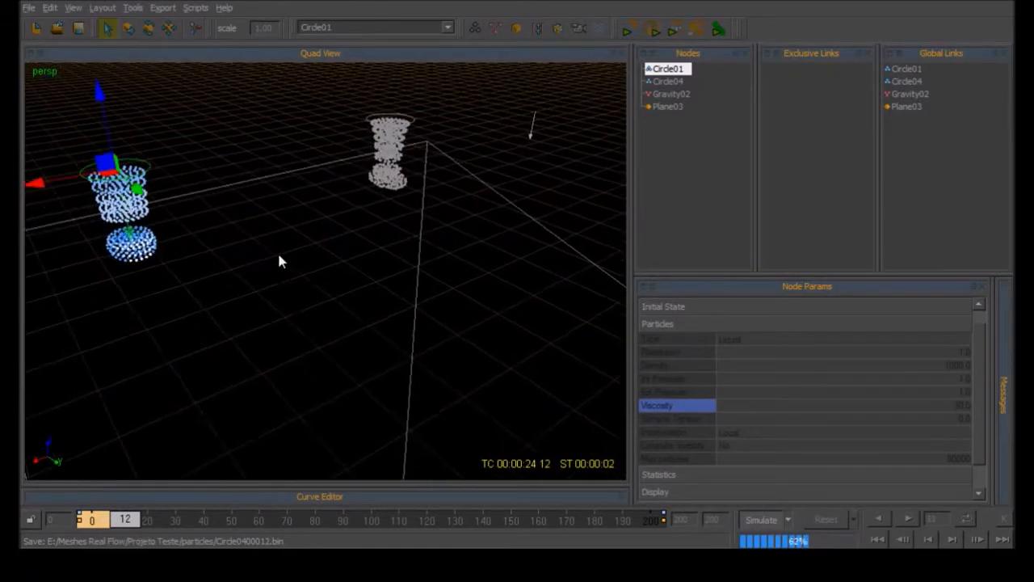
{"action": "middle_click_drag", "start_coordinate": [259, 286], "coordinate": [281, 339], "text": "alt"}
{"action": "scroll", "coordinate": [250, 317], "scroll_direction": "up", "scroll_amount": 2}
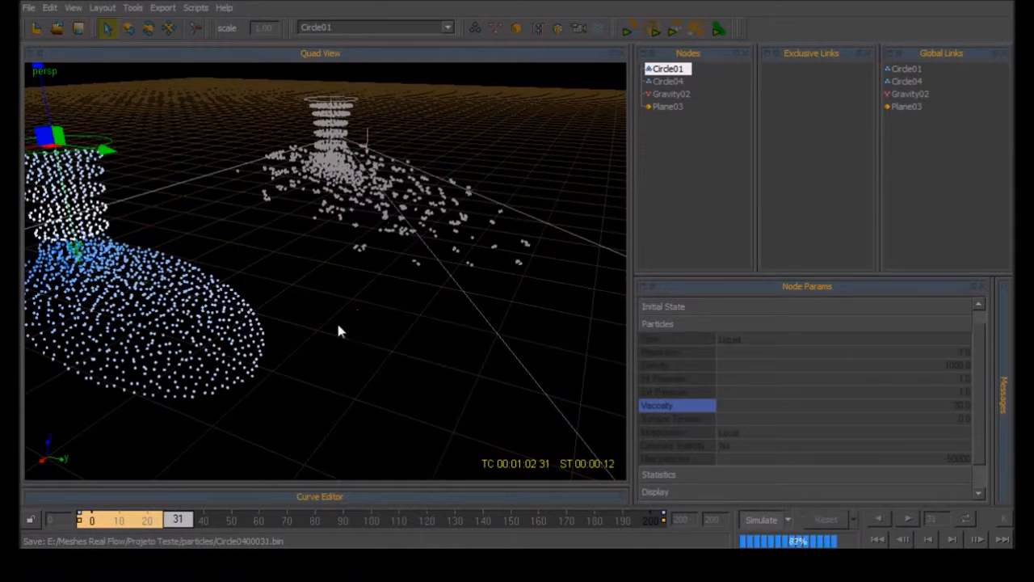
{"action": "scroll", "coordinate": [324, 327], "scroll_direction": "down", "scroll_amount": 2}
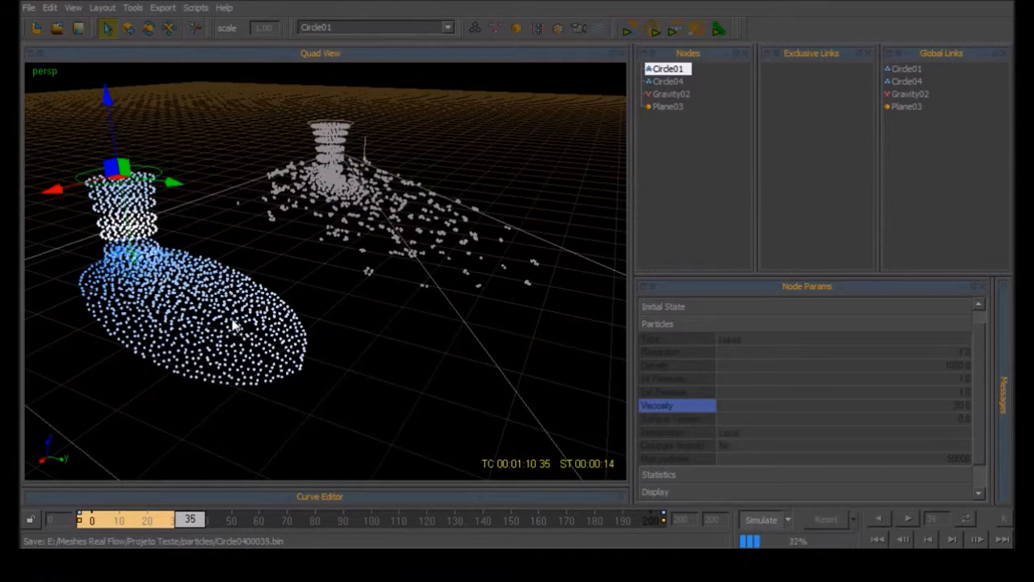
{"action": "left_click", "coordinate": [210, 169]}
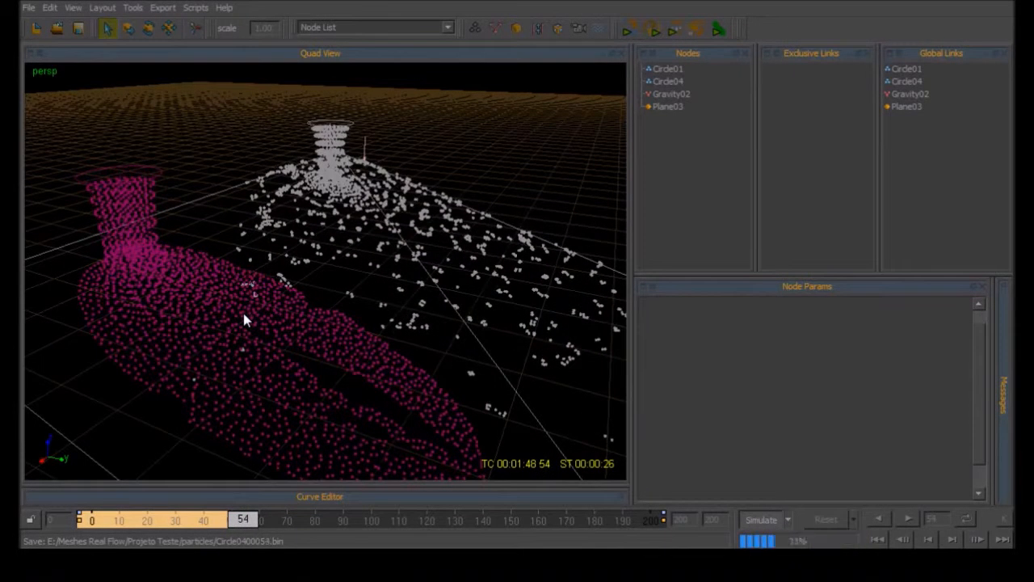
{"action": "scroll", "coordinate": [245, 315], "scroll_direction": "down", "scroll_amount": 4}
{"action": "left_click_drag", "start_coordinate": [268, 328], "coordinate": [406, 408], "text": "alt"}
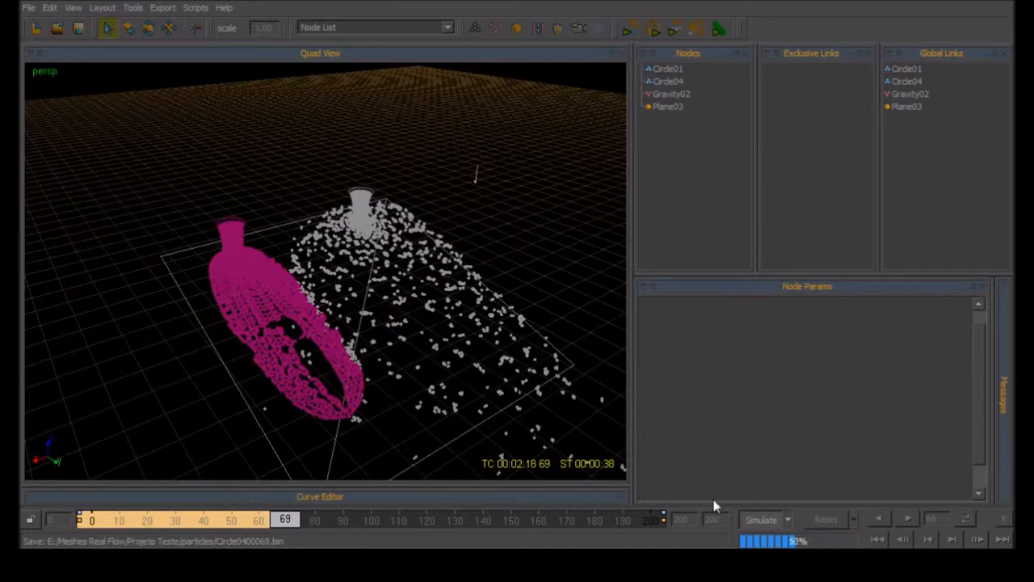
Stop the viscosity comparison simulation and reset all its data.
{"action": "left_click", "coordinate": [756, 520]}
{"action": "left_click", "coordinate": [824, 519]}
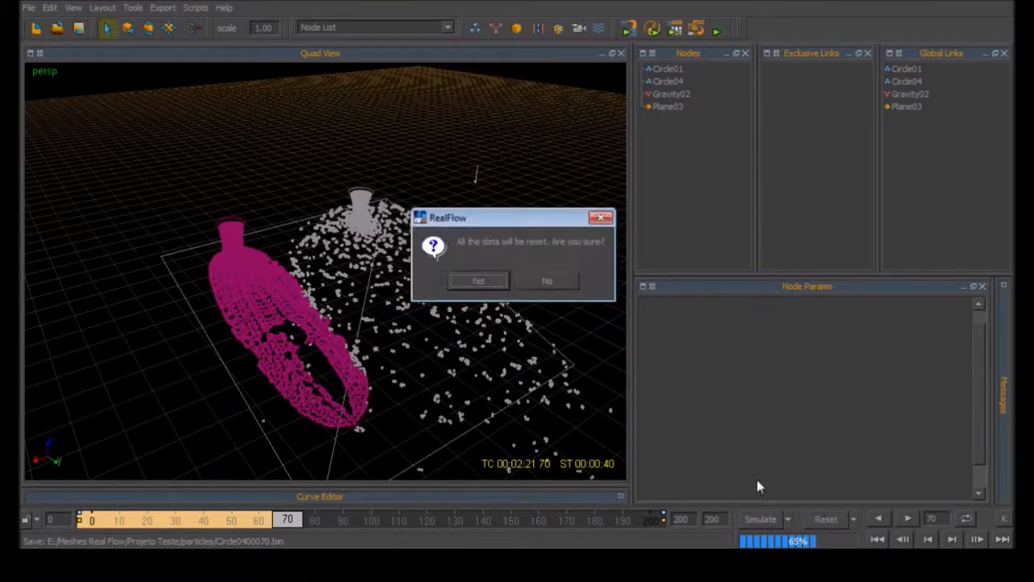
{"action": "left_click", "coordinate": [478, 283]}
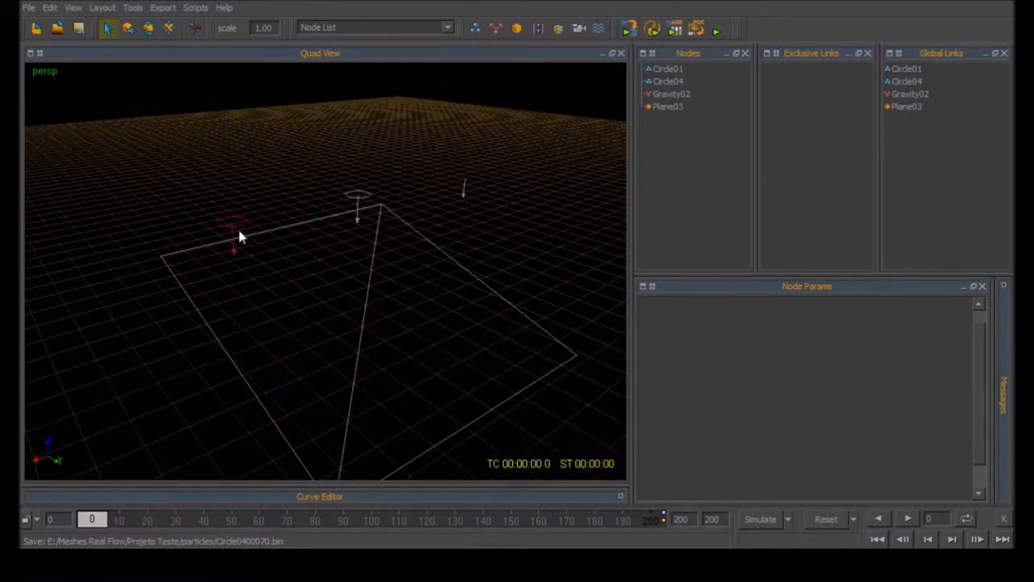
Set the first circle emitter's Surface Tension to 20 and raise it to 30.
{"action": "left_click", "coordinate": [233, 232]}
{"action": "scroll", "coordinate": [251, 263], "scroll_direction": "up", "scroll_amount": 2}
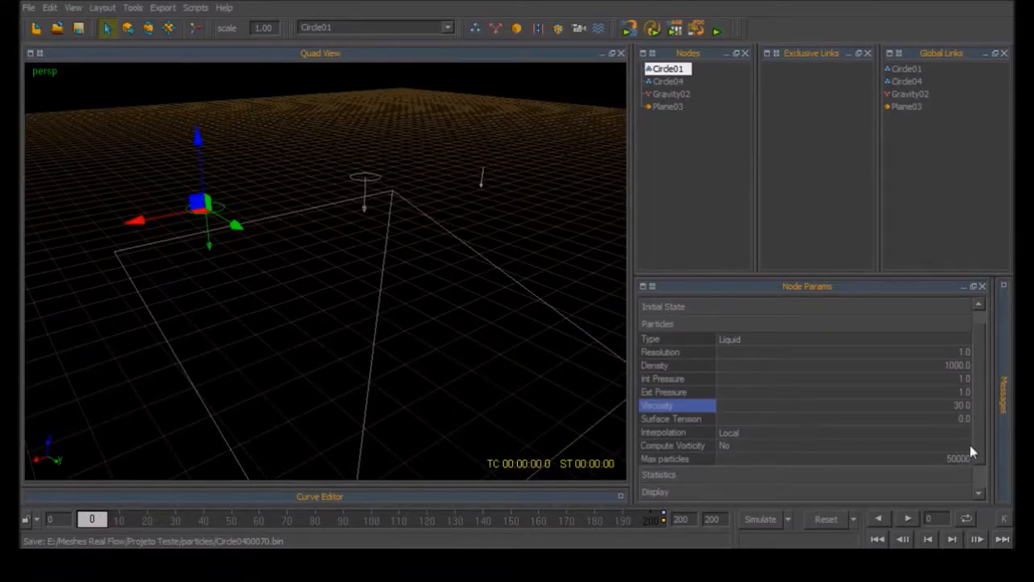
{"action": "scroll", "coordinate": [982, 439], "scroll_direction": "down", "scroll_amount": 1}
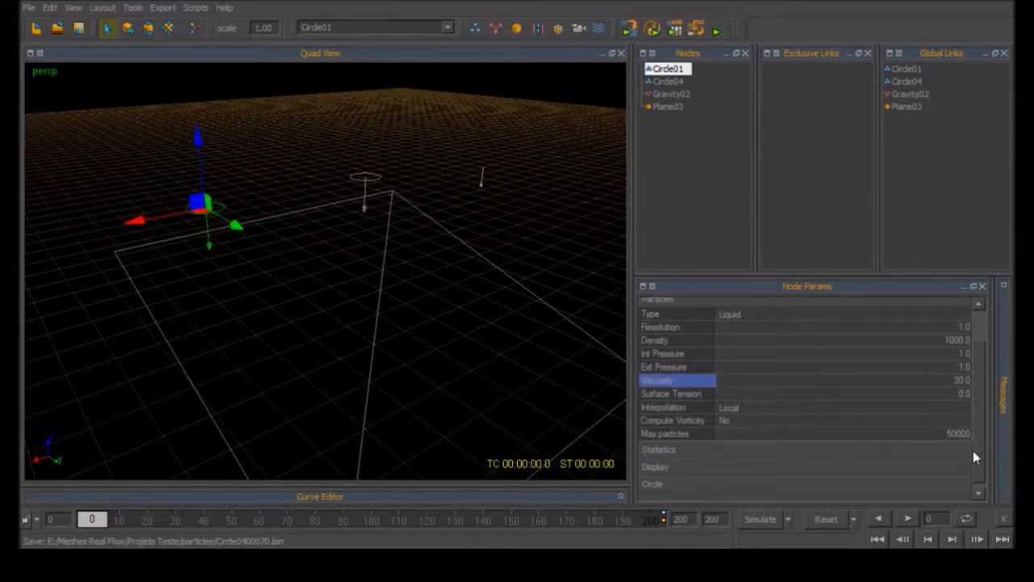
{"action": "left_click", "coordinate": [929, 368]}
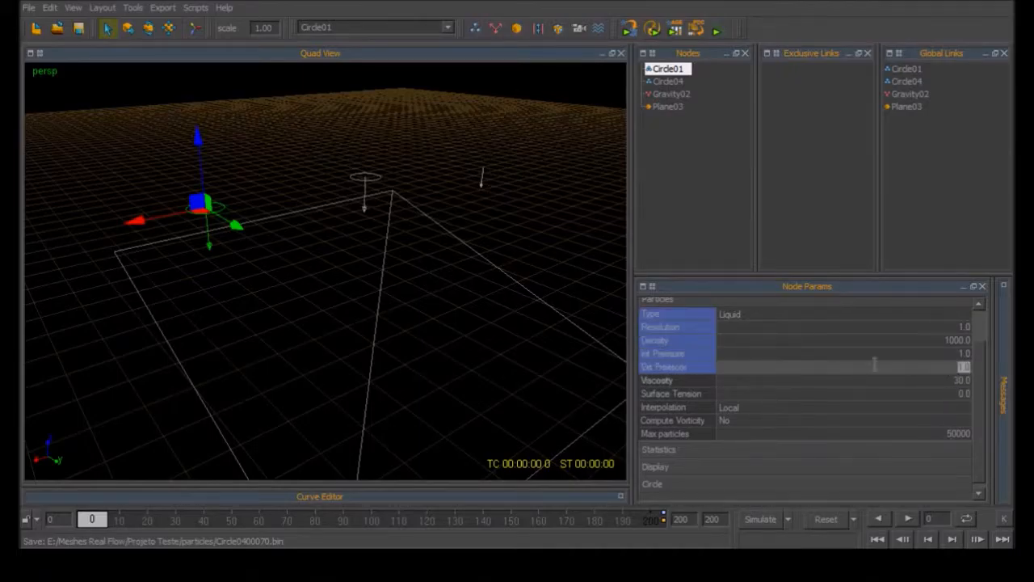
{"action": "left_click", "coordinate": [682, 394]}
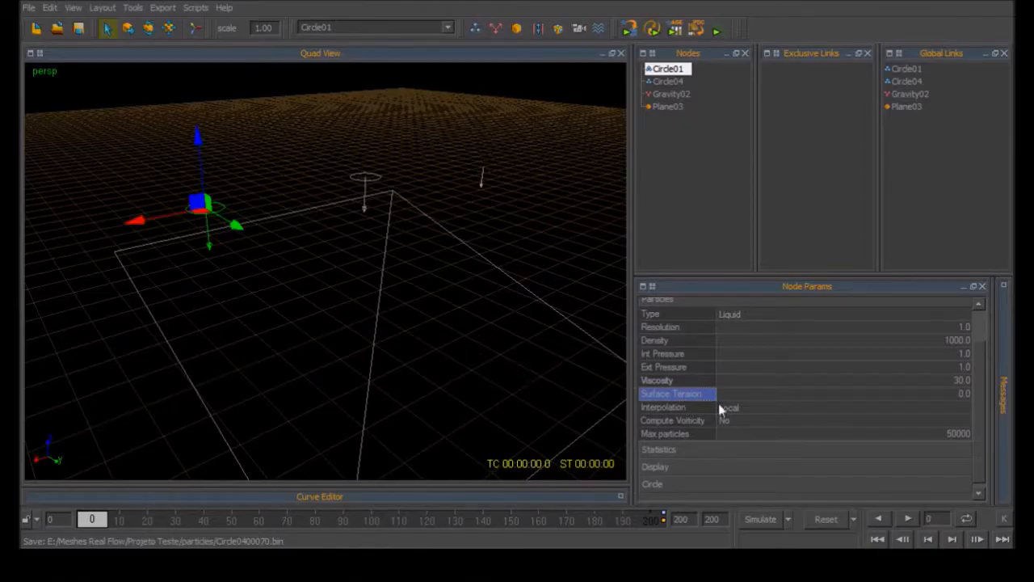
{"action": "left_click", "coordinate": [855, 394]}
{"action": "type", "text": "20"}
{"action": "key", "text": "Return"}
{"action": "left_click_drag", "start_coordinate": [380, 206], "coordinate": [353, 214], "text": "alt"}
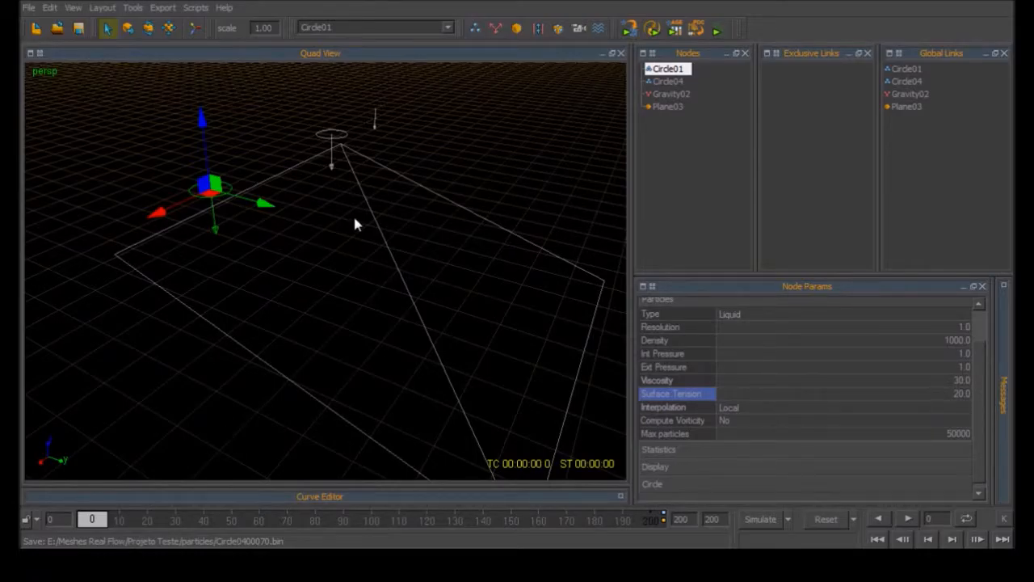
{"action": "double_click", "coordinate": [950, 396]}
{"action": "type", "text": "30"}
{"action": "key", "text": "Return"}
Check the second circle emitter's Surface Tension and return to the first circle emitter's parameters.
{"action": "left_click_drag", "start_coordinate": [309, 187], "coordinate": [285, 175], "text": "alt"}
{"action": "left_click", "coordinate": [352, 152]}
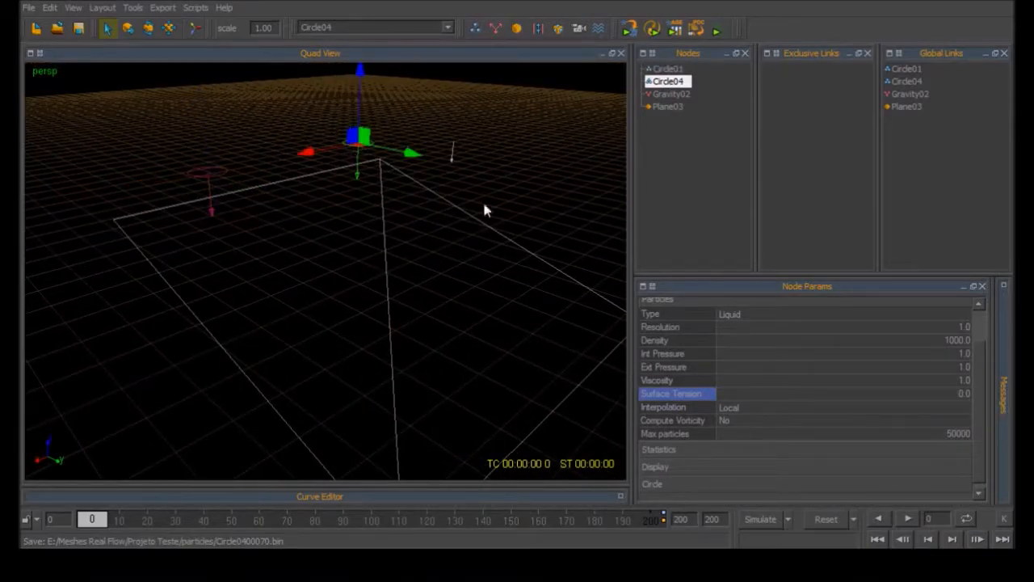
{"action": "left_click", "coordinate": [877, 394]}
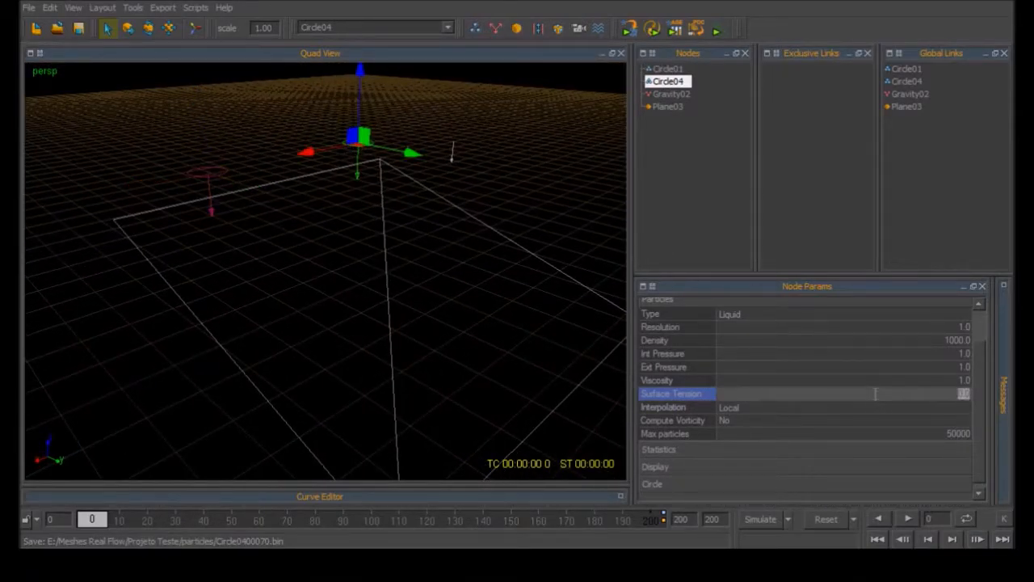
{"action": "left_click_drag", "start_coordinate": [190, 136], "coordinate": [206, 183]}
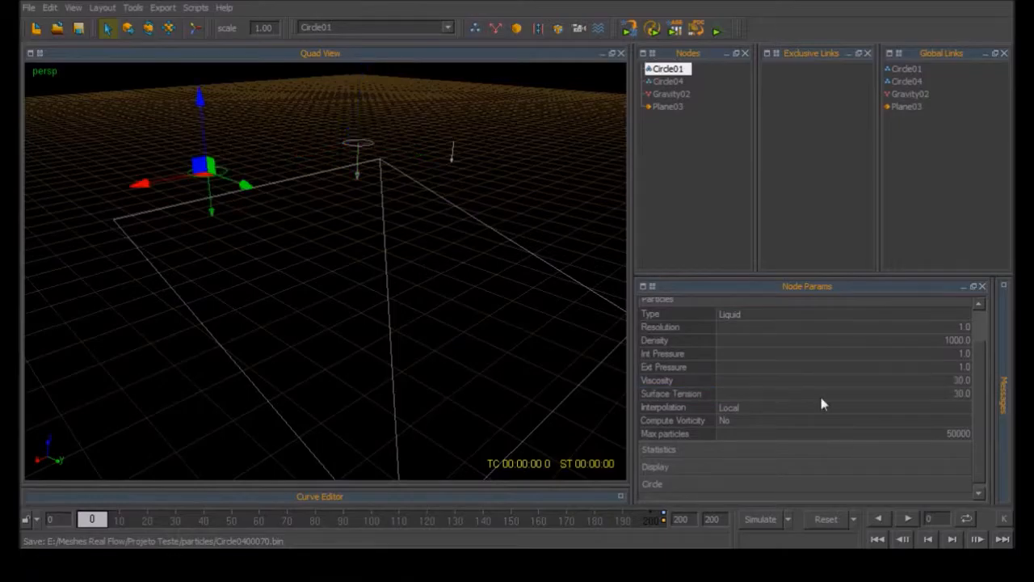
Set the first circle emitter's Surface Tension to 50.
{"action": "left_click", "coordinate": [943, 394]}
{"action": "type", "text": "50"}
{"action": "key", "text": "Return"}
Simulate the scene, compare how the two emitters' liquids behave on the tilted plane, and stop the simulation.
{"action": "left_click_drag", "start_coordinate": [597, 363], "coordinate": [443, 325], "text": "alt"}
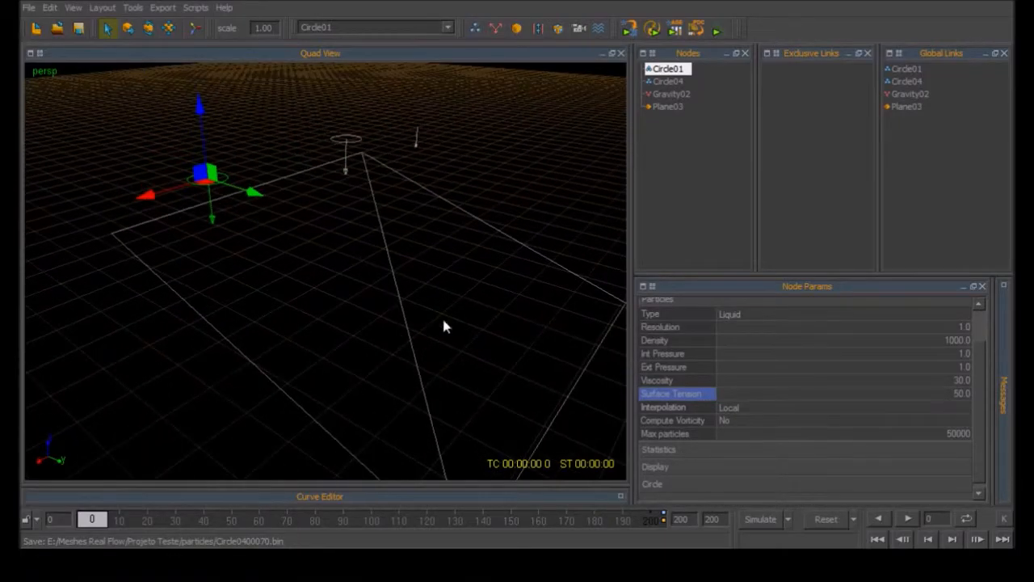
{"action": "left_click", "coordinate": [774, 523]}
{"action": "scroll", "coordinate": [394, 356], "scroll_direction": "up", "scroll_amount": 3}
{"action": "left_click_drag", "start_coordinate": [394, 356], "coordinate": [352, 358], "text": "alt"}
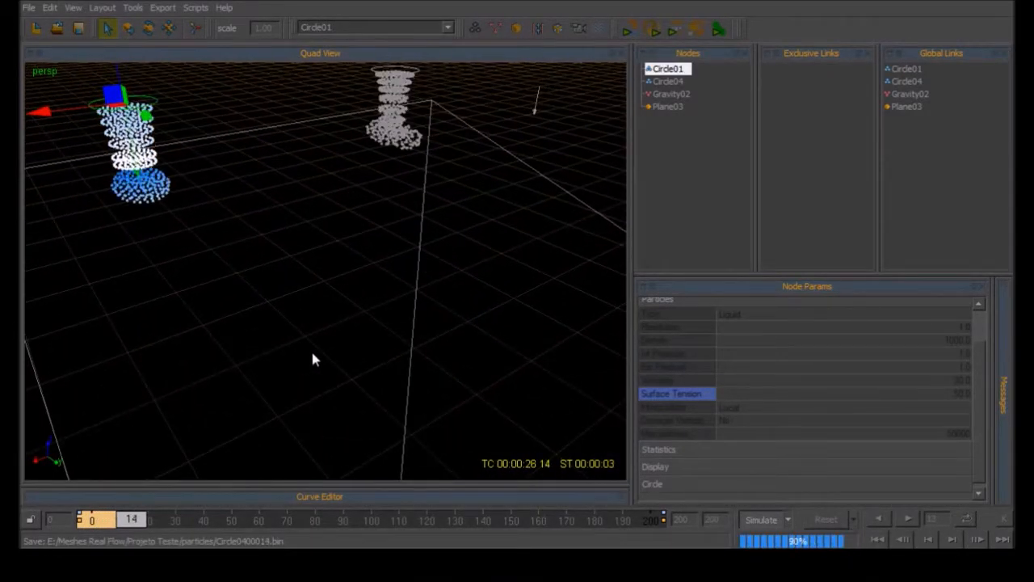
{"action": "left_click_drag", "start_coordinate": [312, 354], "coordinate": [282, 358], "text": "alt"}
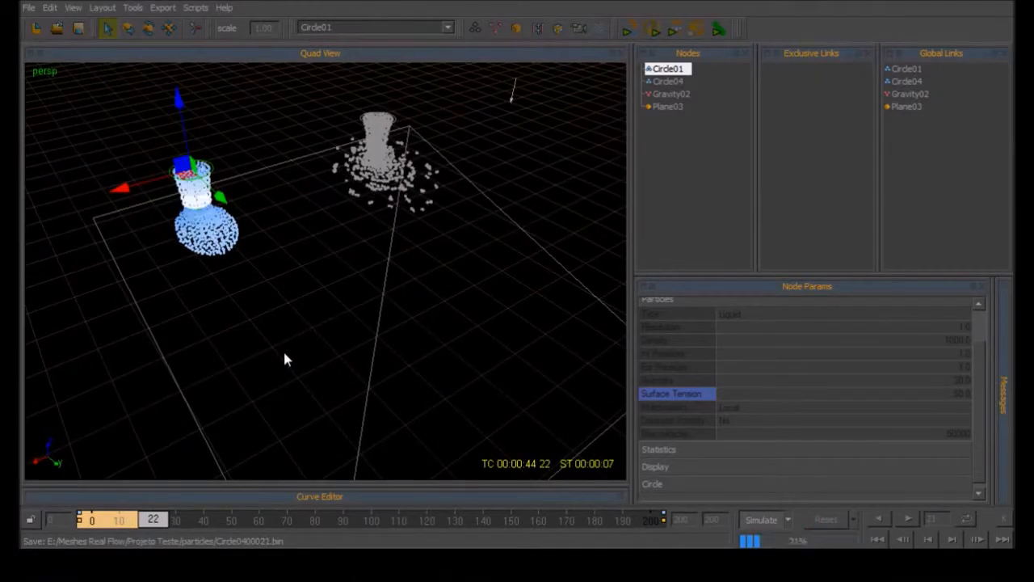
{"action": "left_click", "coordinate": [769, 520]}
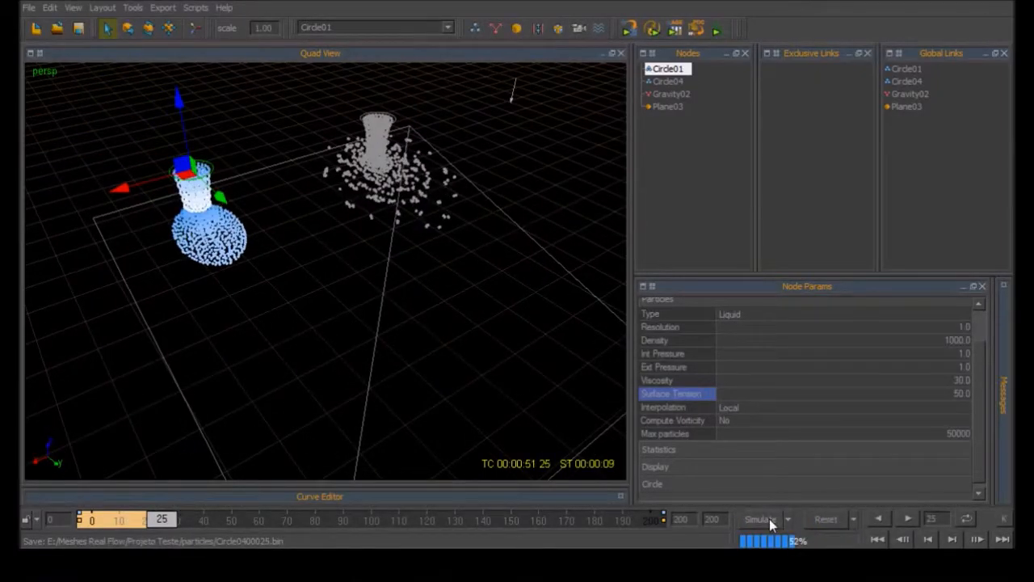
Set the first circle emitter's Viscosity to 1 and compare its particle parameters with the second emitter's.
{"action": "left_click", "coordinate": [933, 383]}
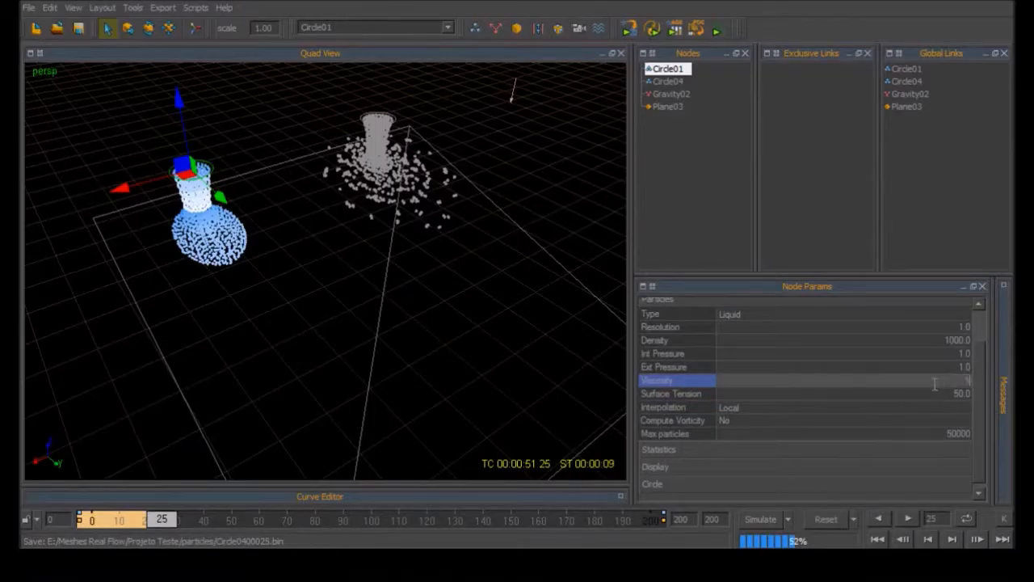
{"action": "key", "text": "Return"}
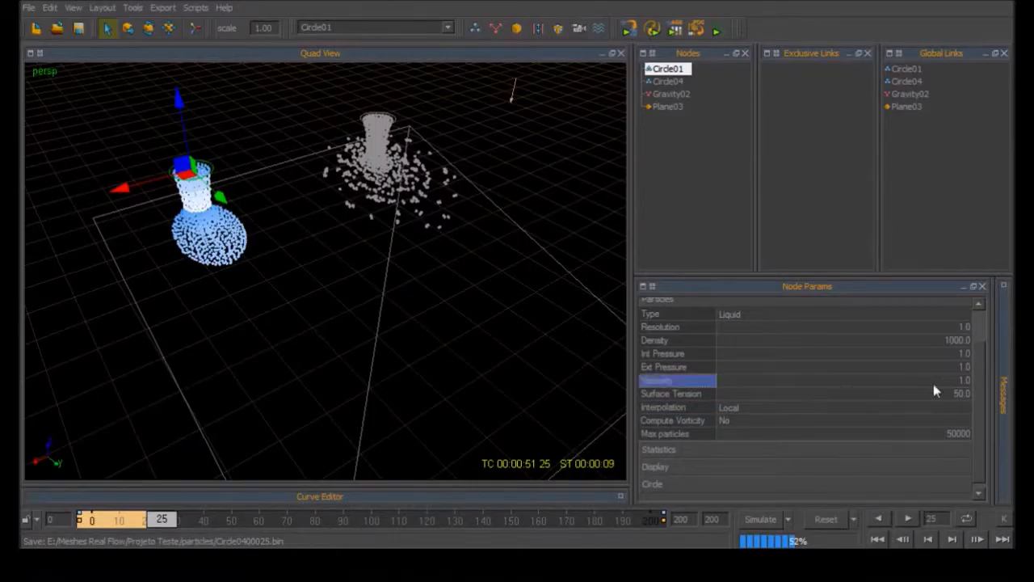
{"action": "left_click", "coordinate": [389, 121]}
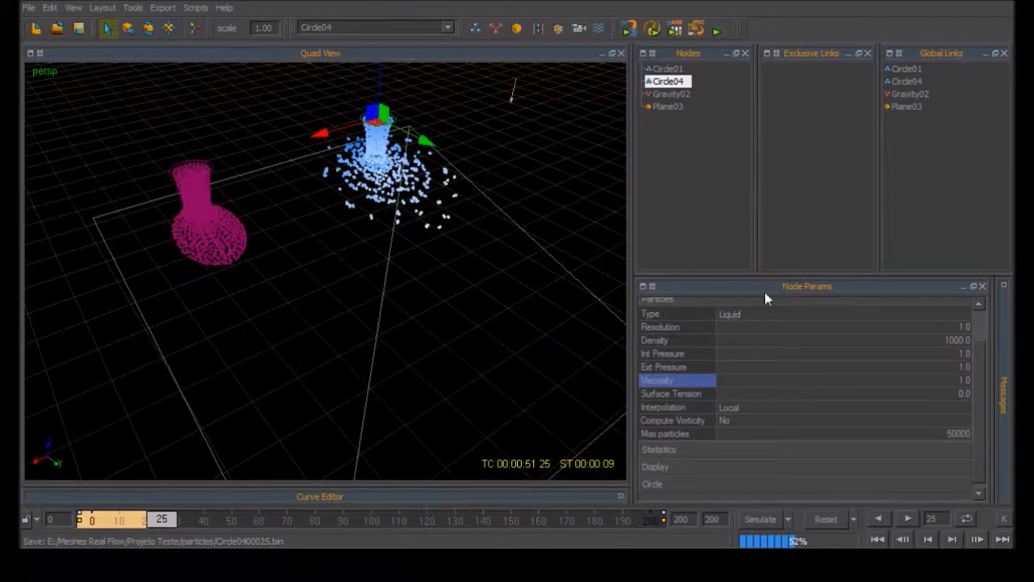
{"action": "left_click", "coordinate": [193, 176]}
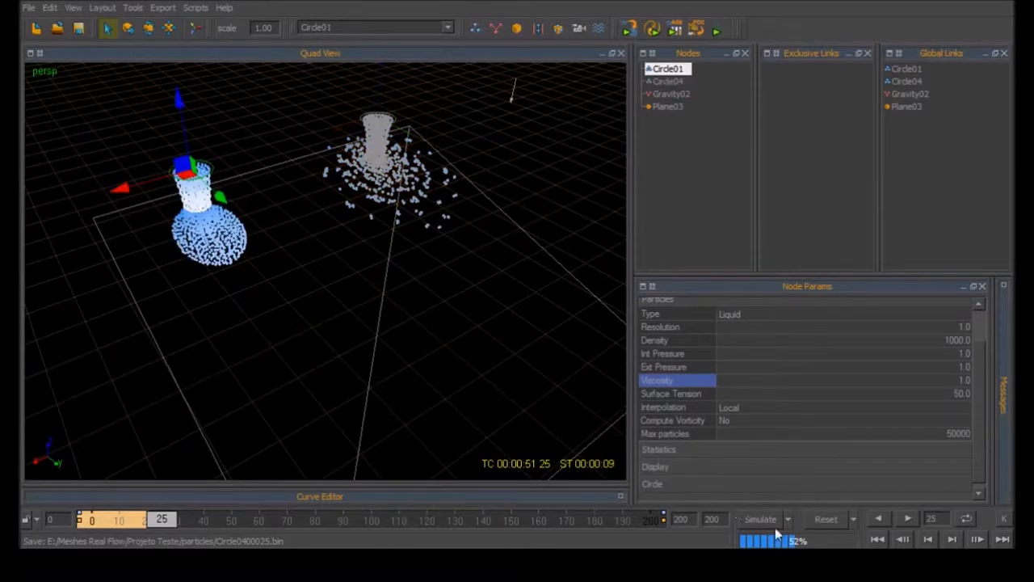
Reset all simulation data and recheck the second emitter's parameters before reselecting the first circle emitter.
{"action": "left_click", "coordinate": [828, 527]}
{"action": "left_click", "coordinate": [479, 279]}
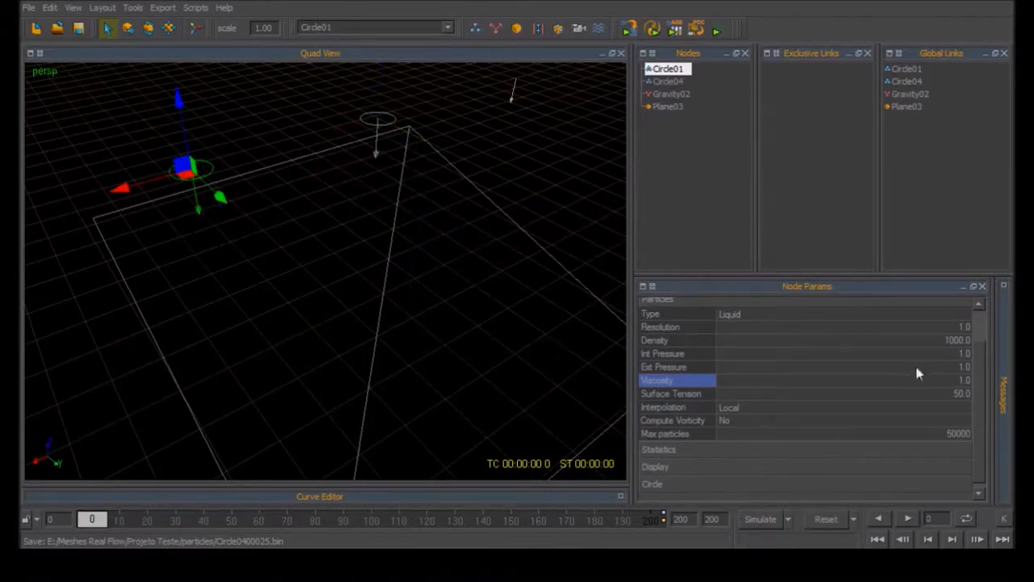
{"action": "left_click", "coordinate": [373, 122]}
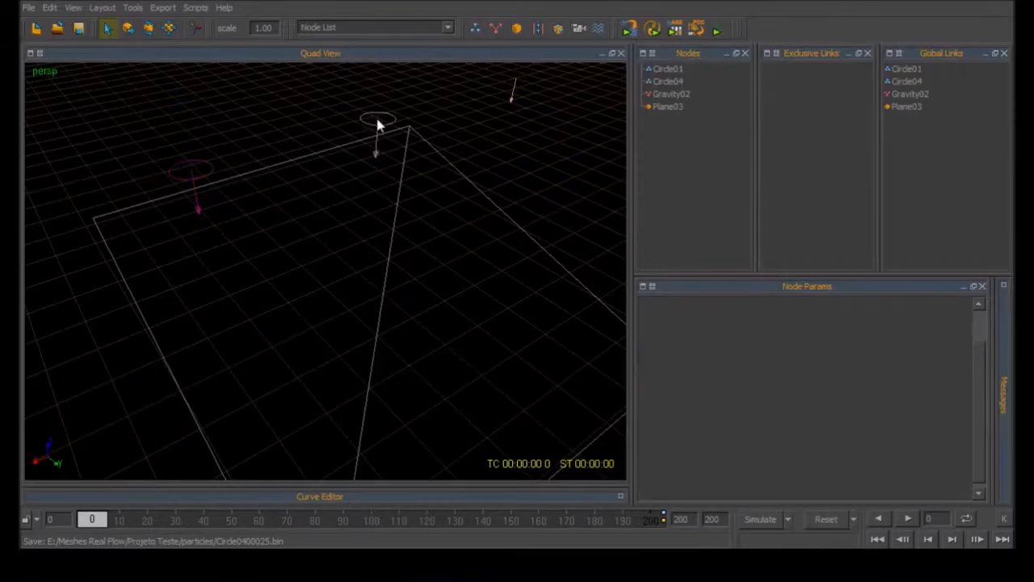
{"action": "left_click", "coordinate": [377, 122]}
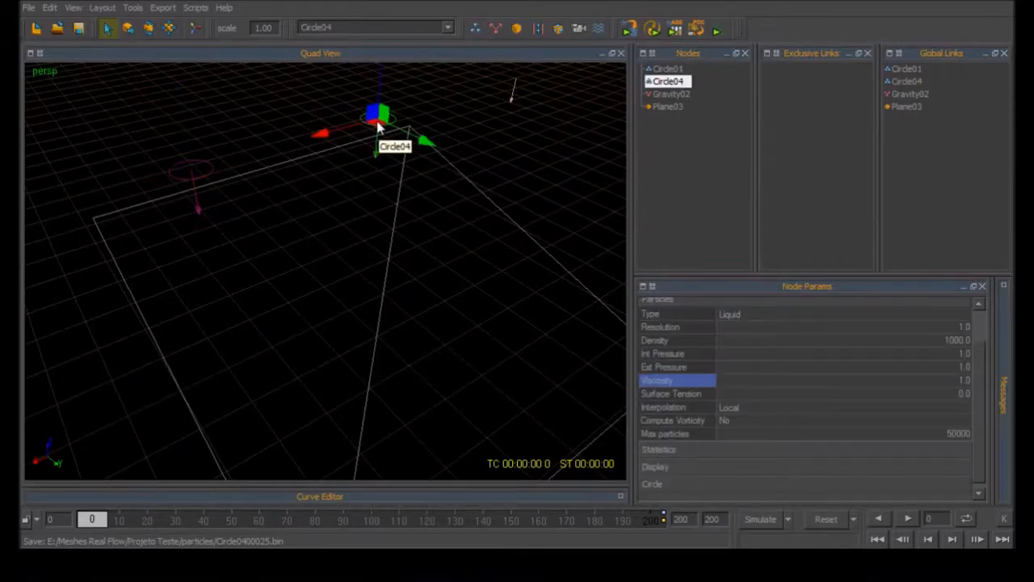
{"action": "left_click", "coordinate": [183, 166]}
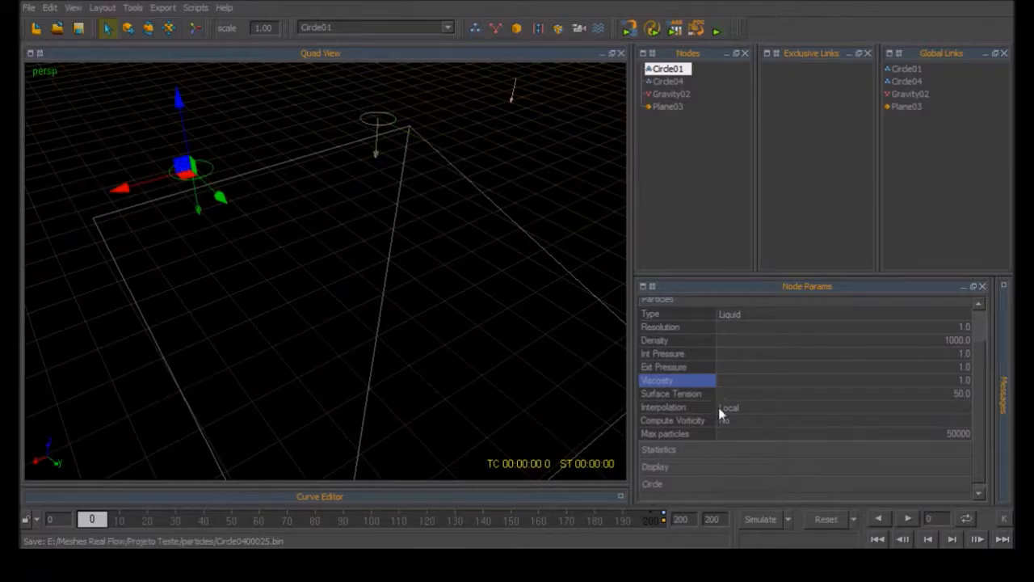
Simulate the scene with equal viscosities and watch how the two emitters' liquids spread over the tilted plane.
{"action": "left_click", "coordinate": [763, 519]}
{"action": "left_click_drag", "start_coordinate": [312, 282], "coordinate": [342, 337], "text": "alt"}
{"action": "scroll", "coordinate": [327, 340], "scroll_direction": "down", "scroll_amount": 2}
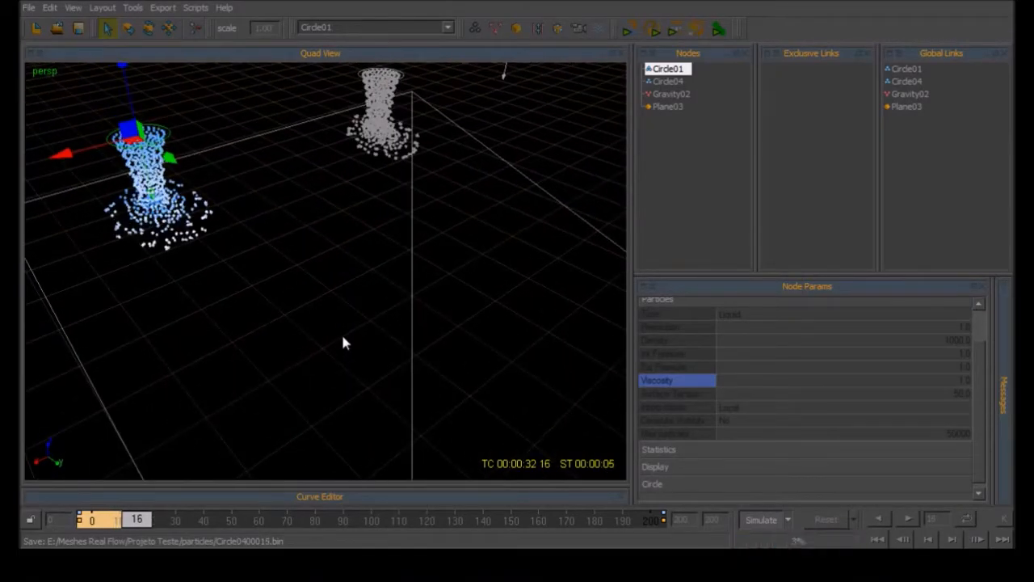
{"action": "scroll", "coordinate": [342, 337], "scroll_direction": "down", "scroll_amount": 2}
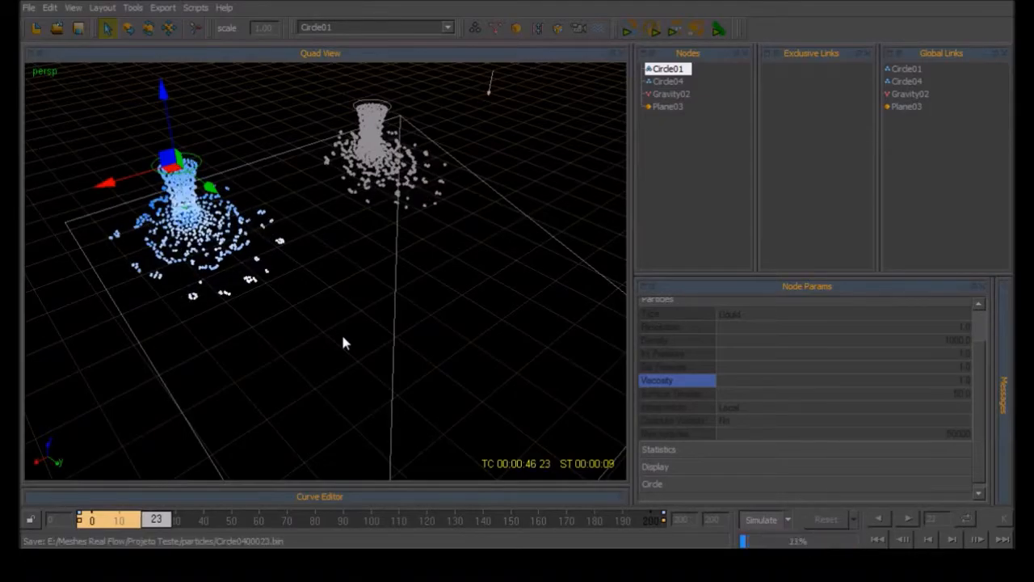
{"action": "scroll", "coordinate": [356, 362], "scroll_direction": "down", "scroll_amount": 3}
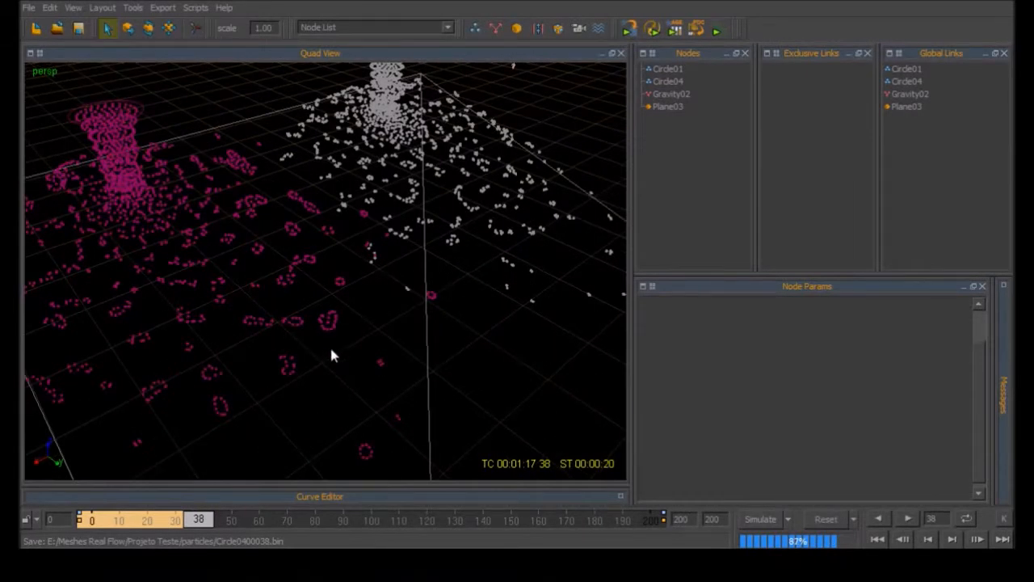
Examine how the particles group on the plane for both emitters and check the first emitter's parameters.
{"action": "scroll", "coordinate": [331, 349], "scroll_direction": "up", "scroll_amount": 2}
{"action": "left_click_drag", "start_coordinate": [333, 363], "coordinate": [186, 391], "text": "alt"}
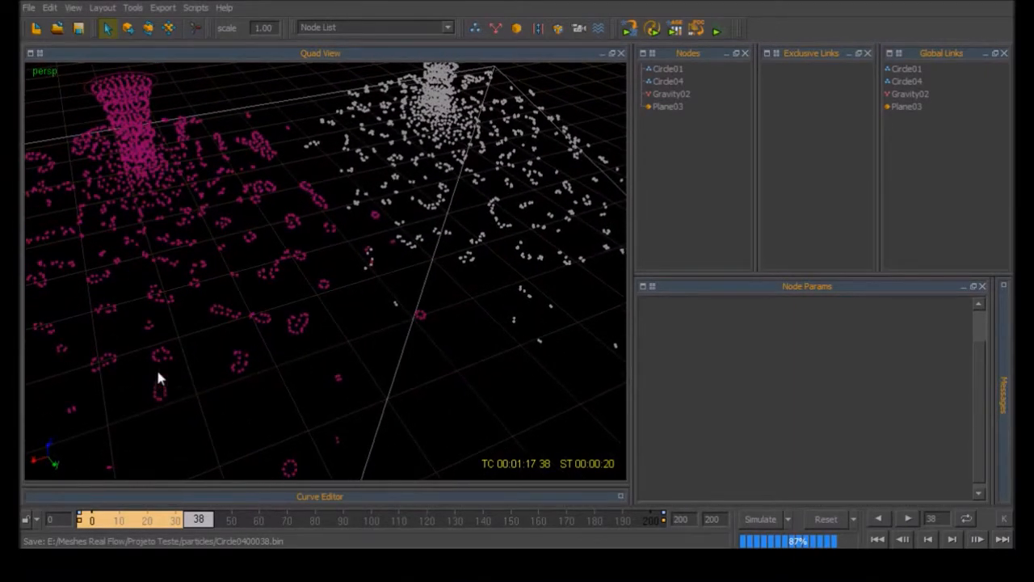
{"action": "left_click_drag", "start_coordinate": [295, 339], "coordinate": [252, 383], "text": "alt"}
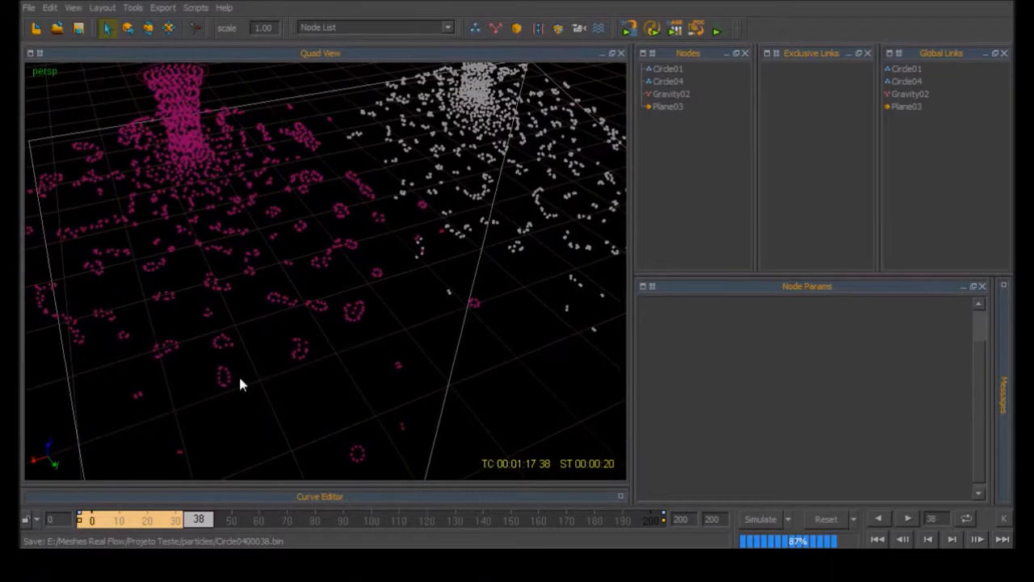
{"action": "left_click_drag", "start_coordinate": [451, 318], "coordinate": [489, 291], "text": "alt"}
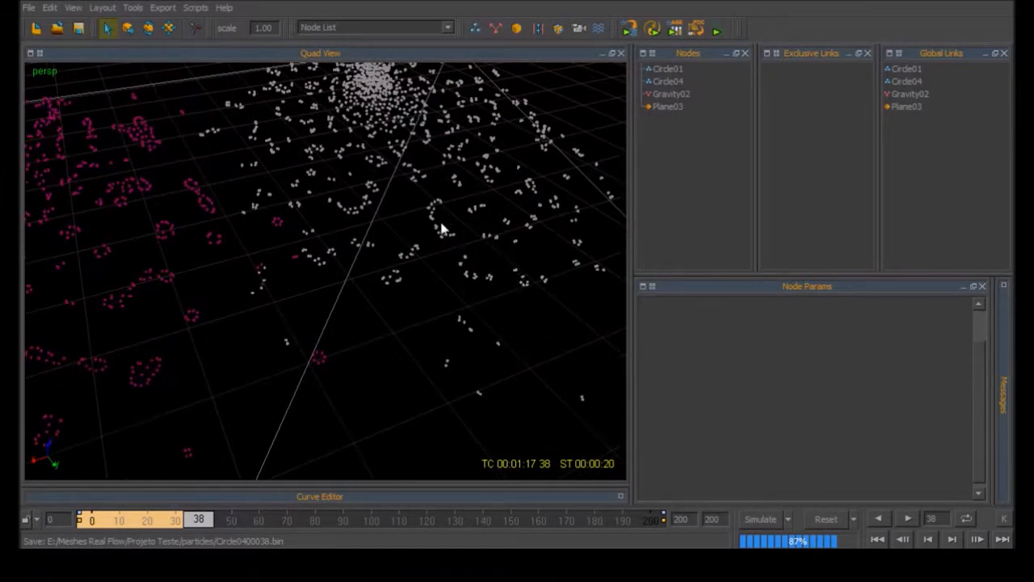
{"action": "left_click_drag", "start_coordinate": [451, 247], "coordinate": [285, 321], "text": "alt"}
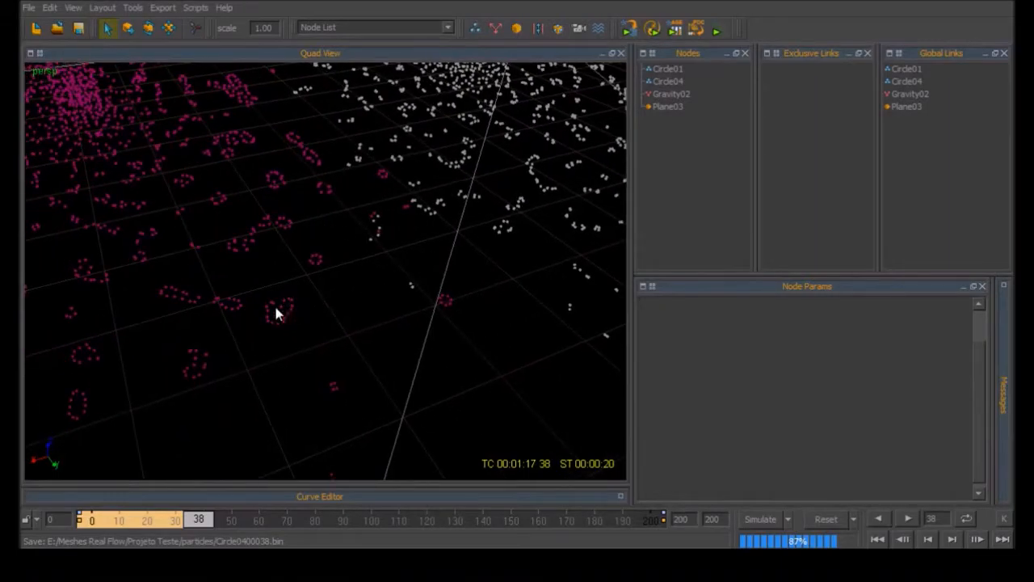
{"action": "right_click_drag", "start_coordinate": [272, 321], "coordinate": [215, 223], "text": "alt"}
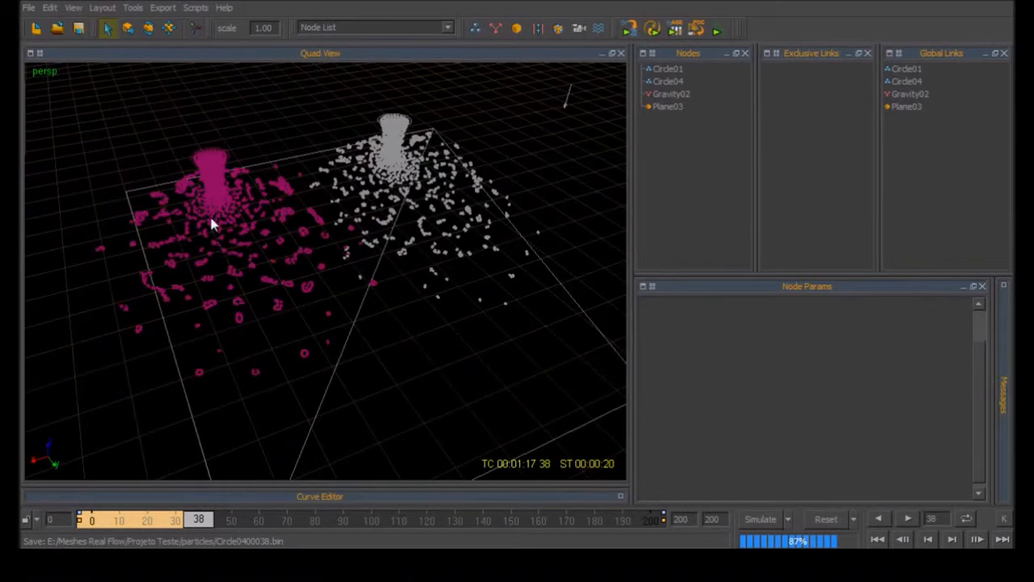
{"action": "left_click", "coordinate": [212, 180]}
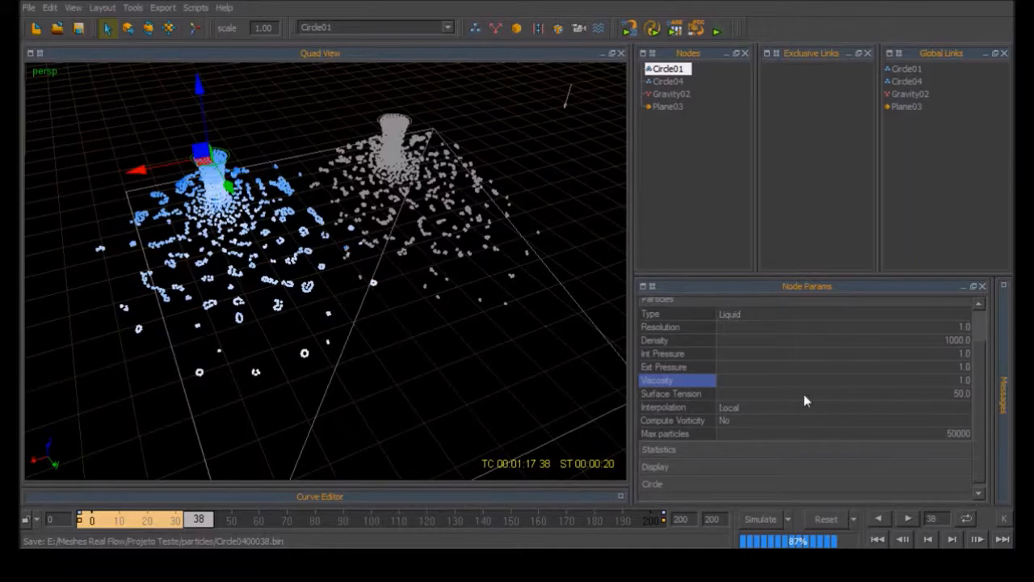
{"action": "middle_click_drag", "start_coordinate": [380, 372], "coordinate": [395, 378], "text": "alt"}
{"action": "left_click_drag", "start_coordinate": [395, 378], "coordinate": [427, 365], "text": "alt"}
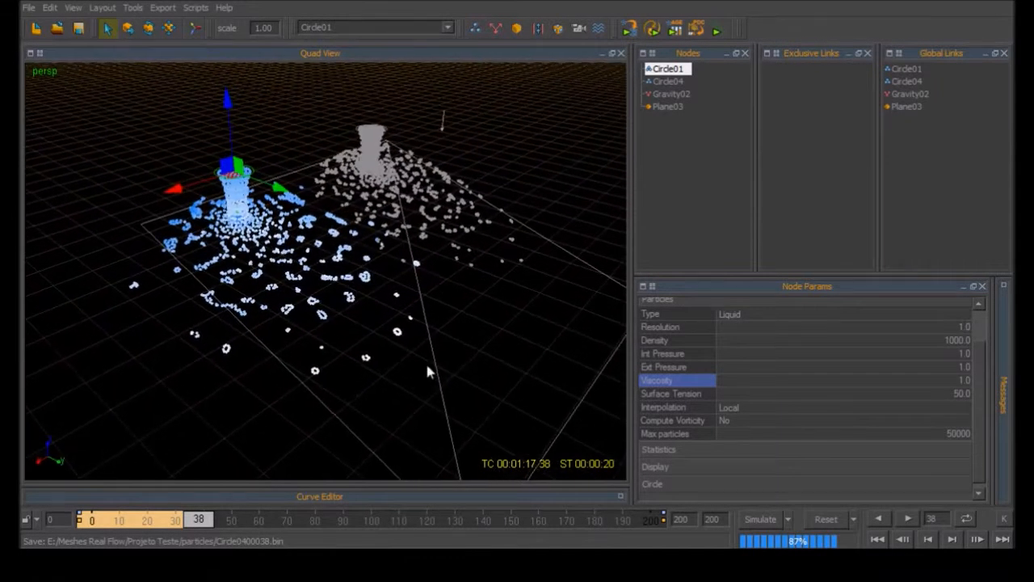
Reset all simulation data and set the first circle emitter's Surface Tension to 1.
{"action": "left_click", "coordinate": [825, 519]}
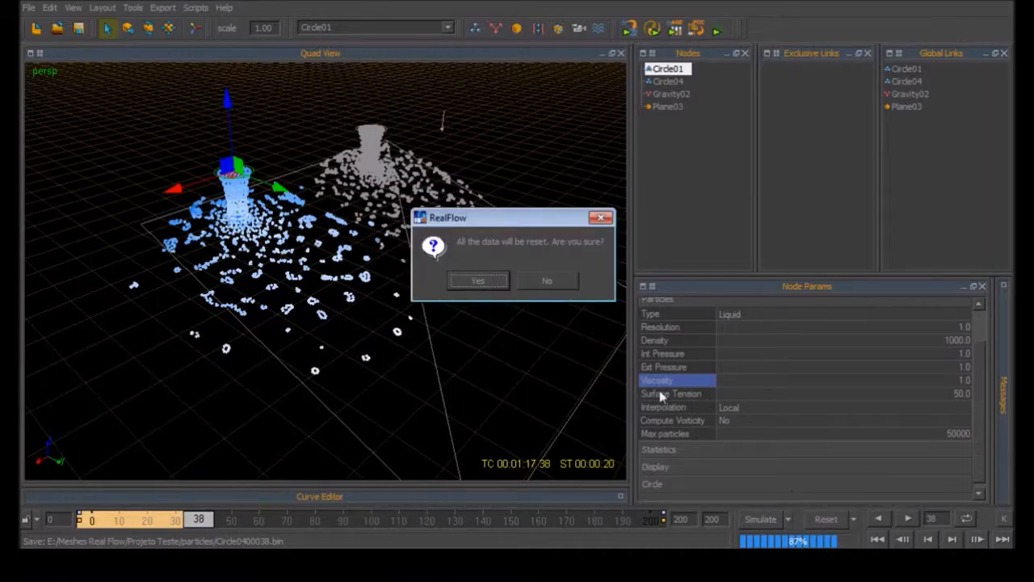
{"action": "left_click", "coordinate": [479, 281]}
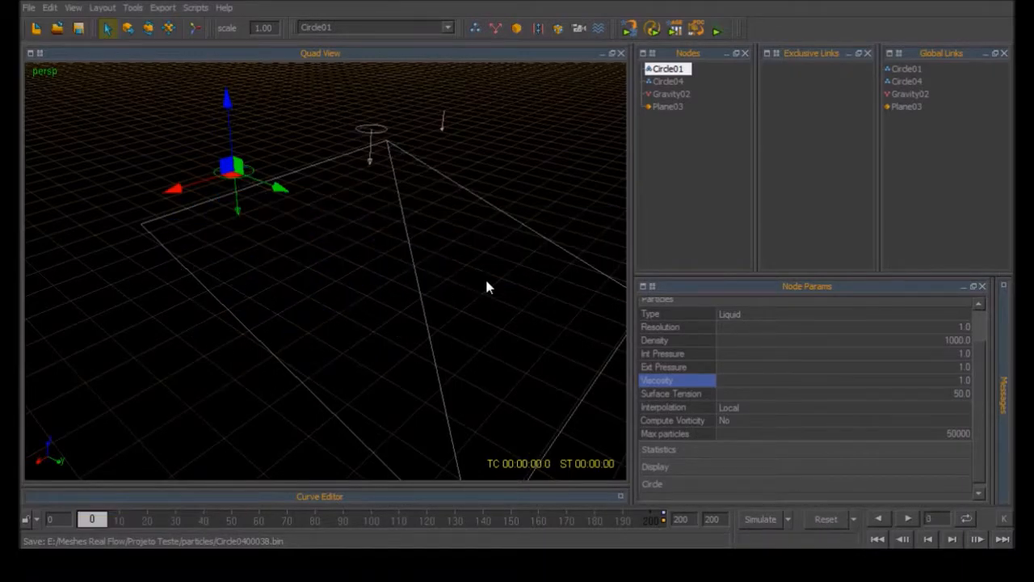
{"action": "left_click", "coordinate": [789, 394]}
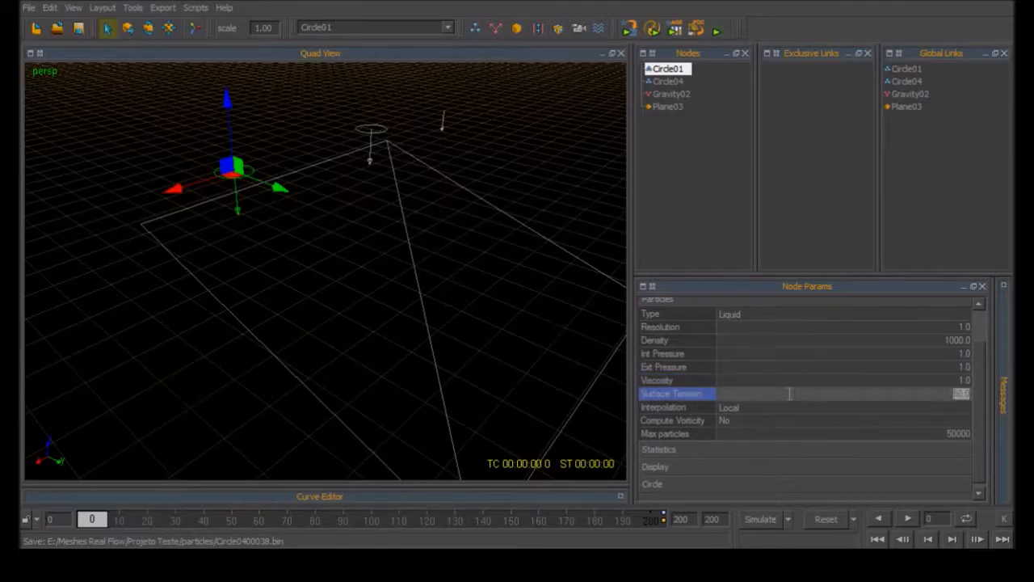
{"action": "type", "text": "1"}
{"action": "key", "text": "Return"}
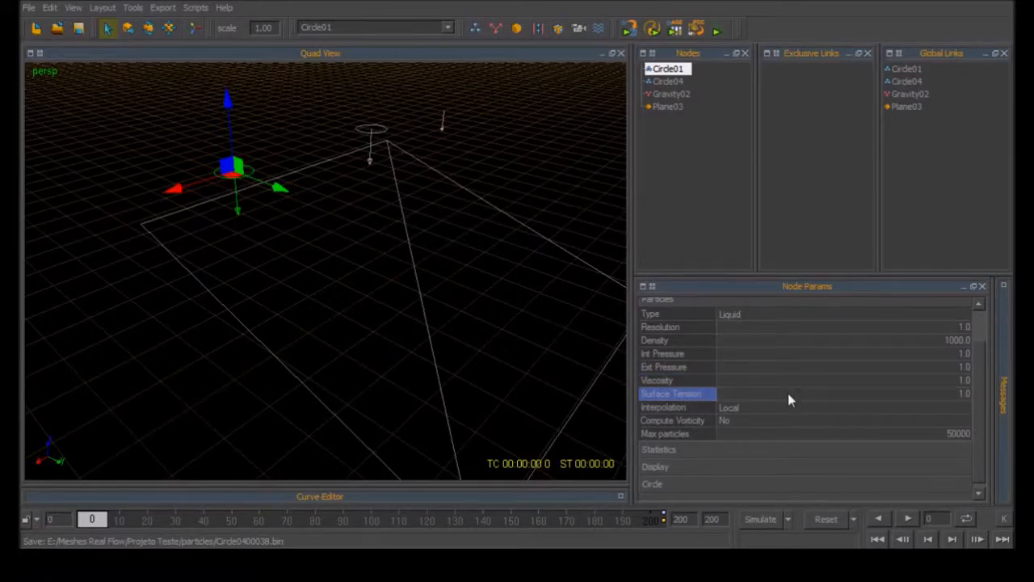
Check the second circle emitter's Surface Tension and set the first circle emitter's Surface Tension to 0.
{"action": "left_click", "coordinate": [378, 129]}
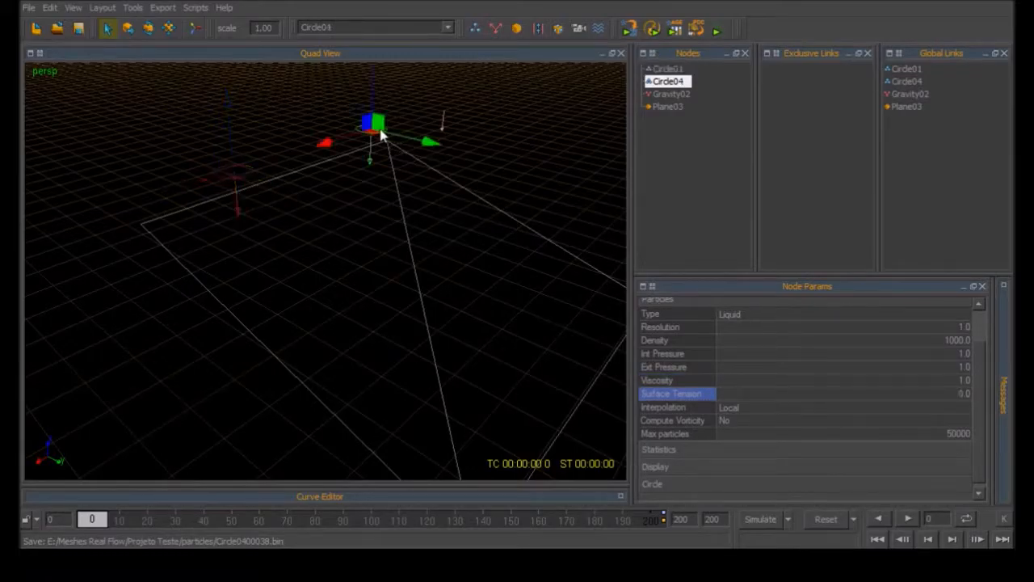
{"action": "left_click", "coordinate": [247, 175]}
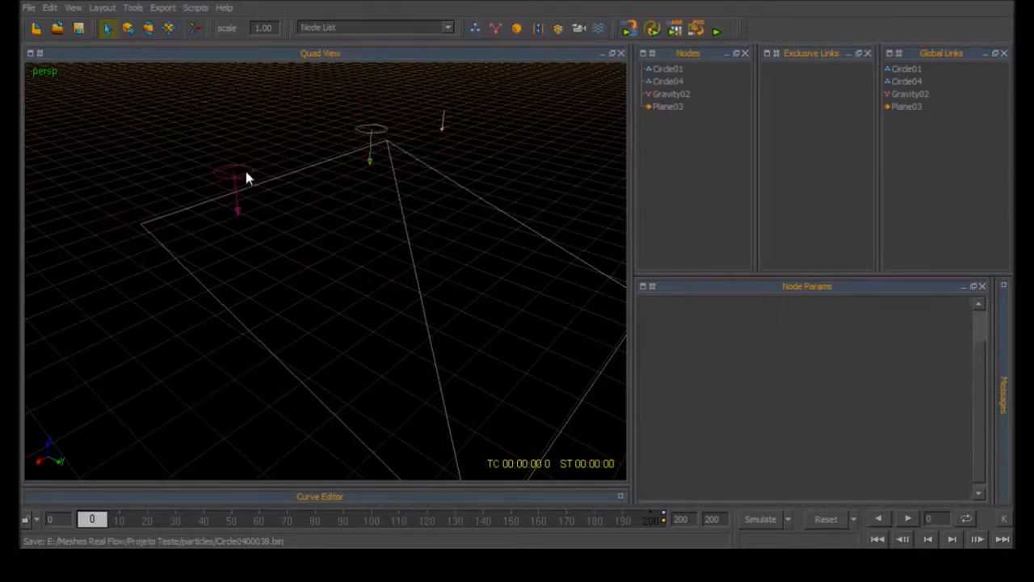
{"action": "left_click", "coordinate": [245, 175]}
{"action": "left_click", "coordinate": [908, 393]}
{"action": "type", "text": "0"}
{"action": "key", "text": "Return"}
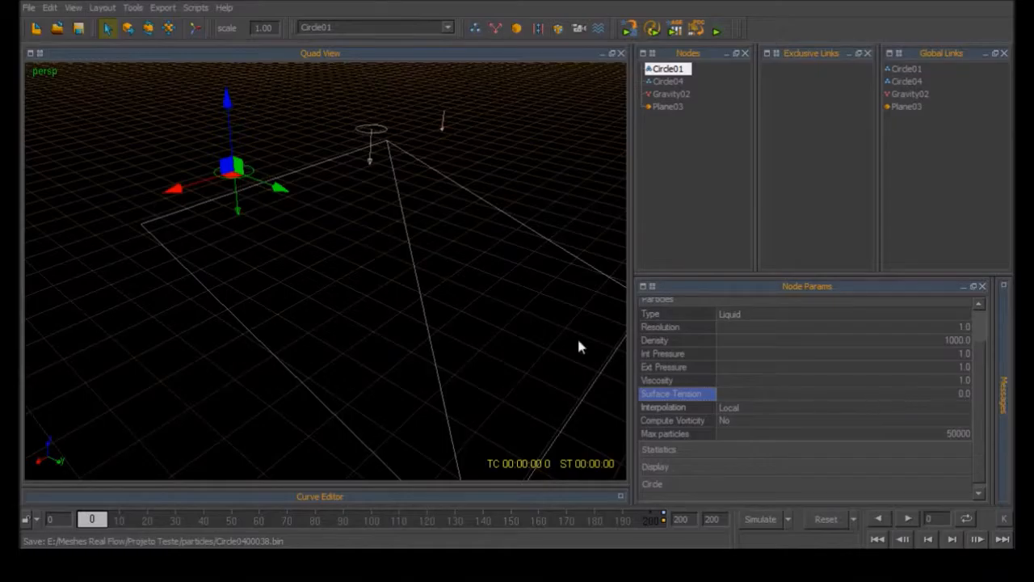
Set the first circle emitter's Interpolation to None.
{"action": "left_click", "coordinate": [678, 407]}
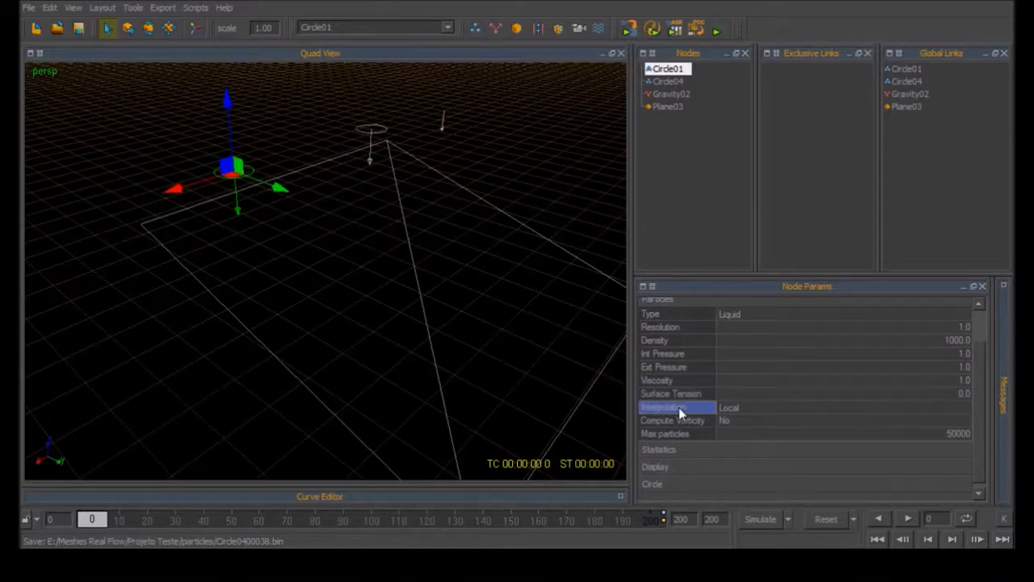
{"action": "left_click_drag", "start_coordinate": [491, 356], "coordinate": [356, 323], "text": "alt"}
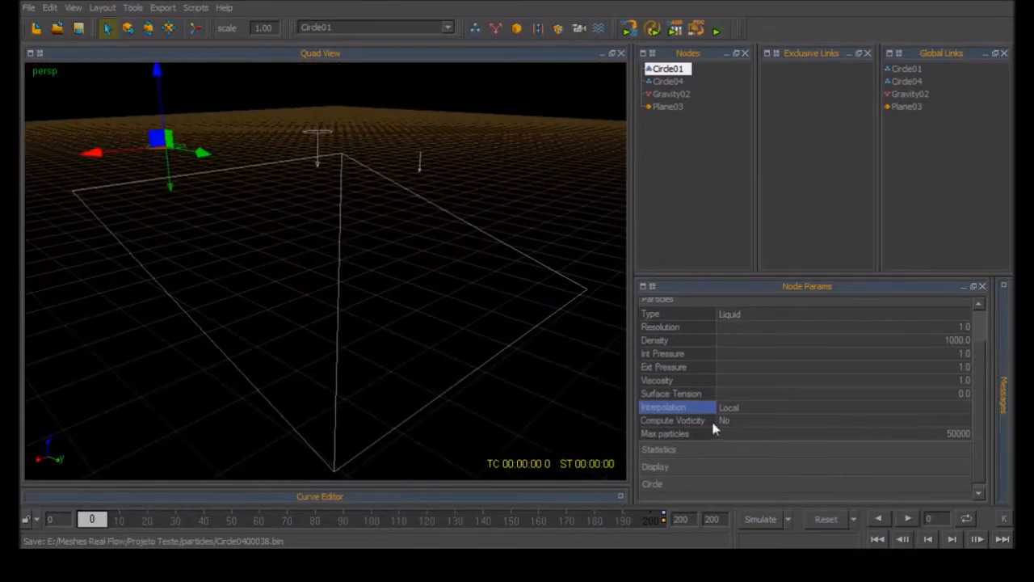
{"action": "left_click", "coordinate": [746, 408]}
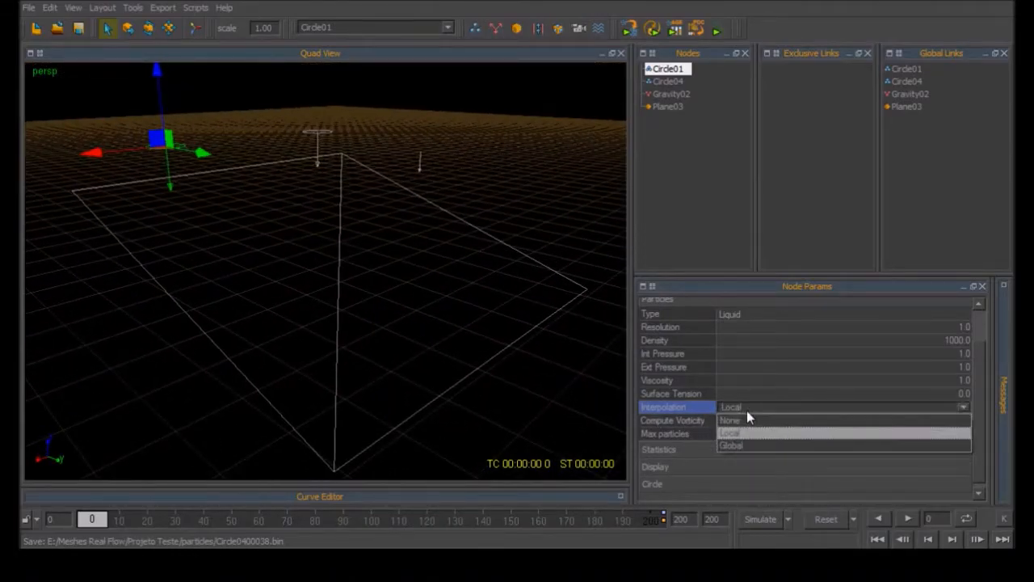
{"action": "left_click", "coordinate": [747, 421]}
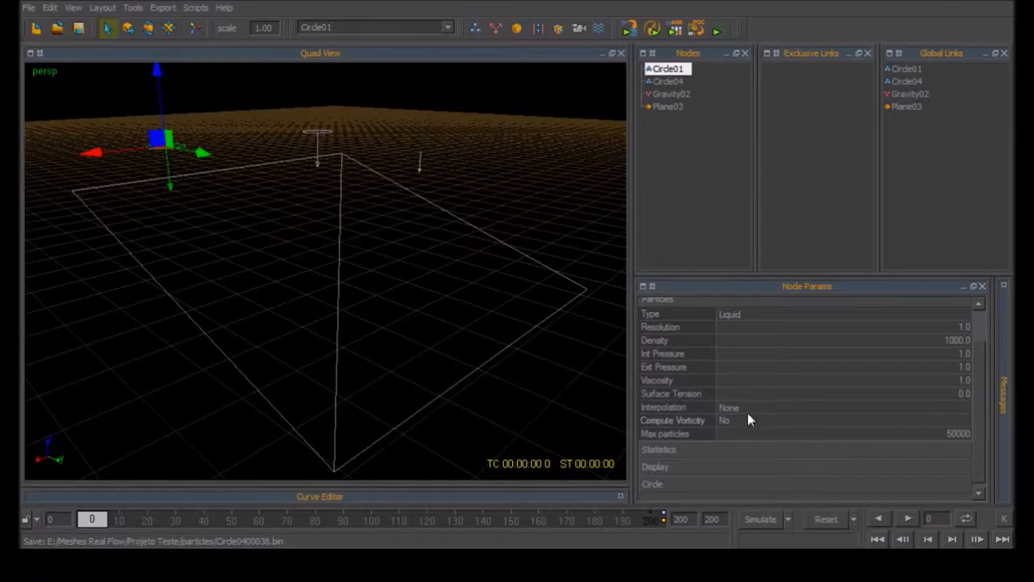
{"action": "left_click", "coordinate": [748, 408]}
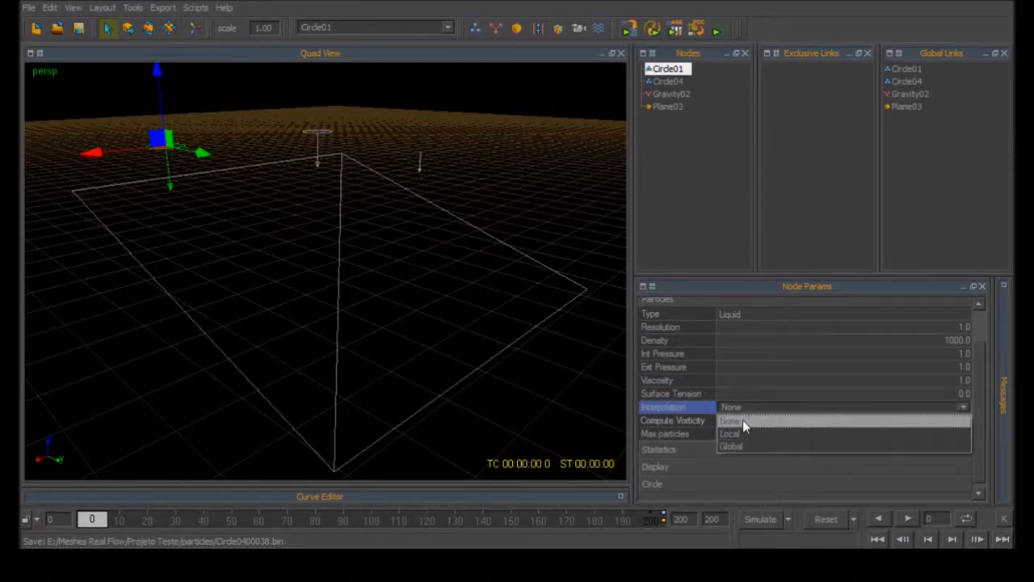
{"action": "left_click", "coordinate": [743, 420]}
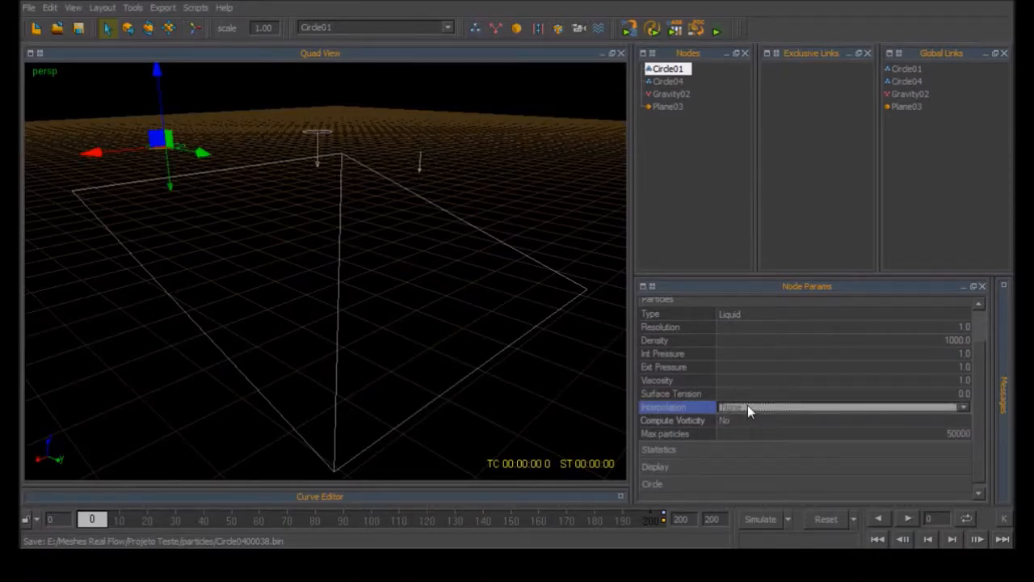